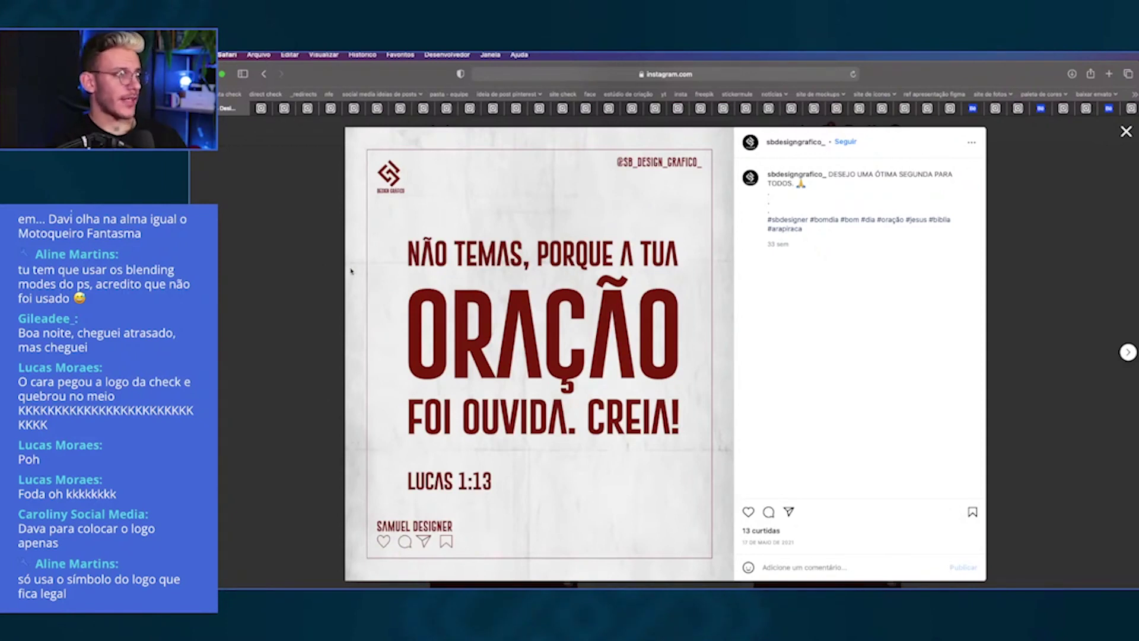
Step: Start a screen capture of the reference post, then cancel it
drag(345, 128, 392, 180)
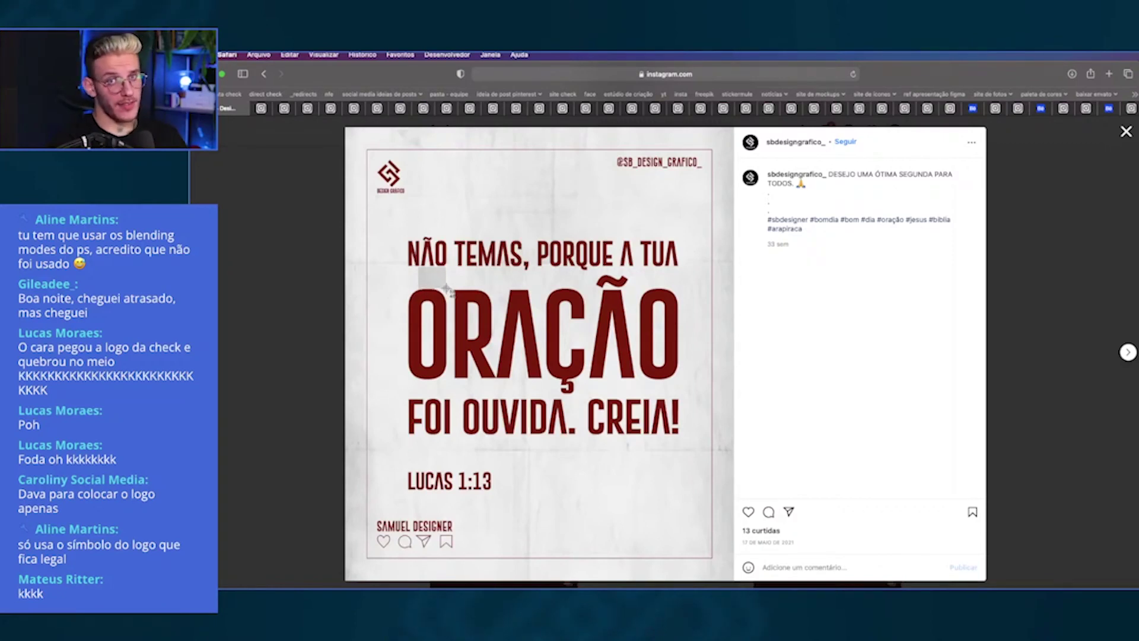
key(Escape)
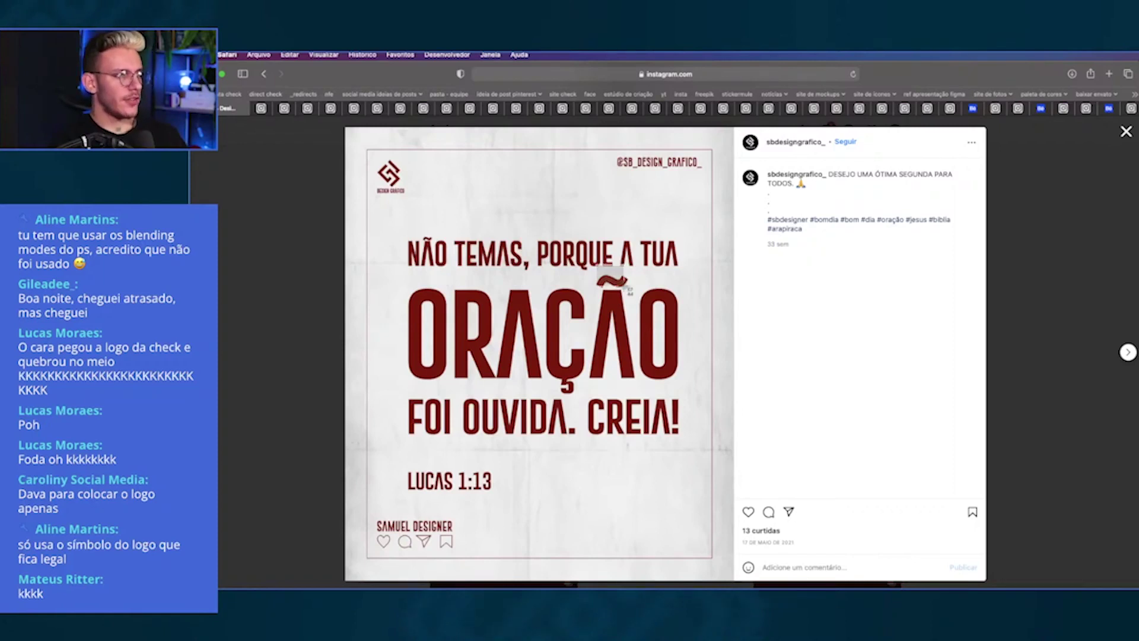
key(Escape)
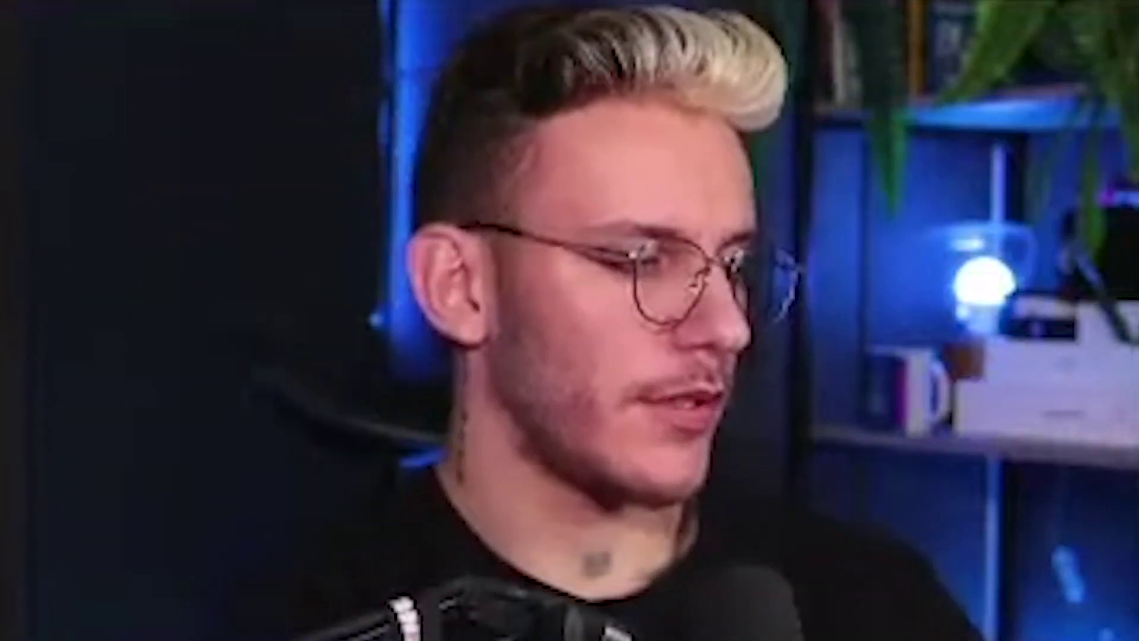
key(ctrl+t)
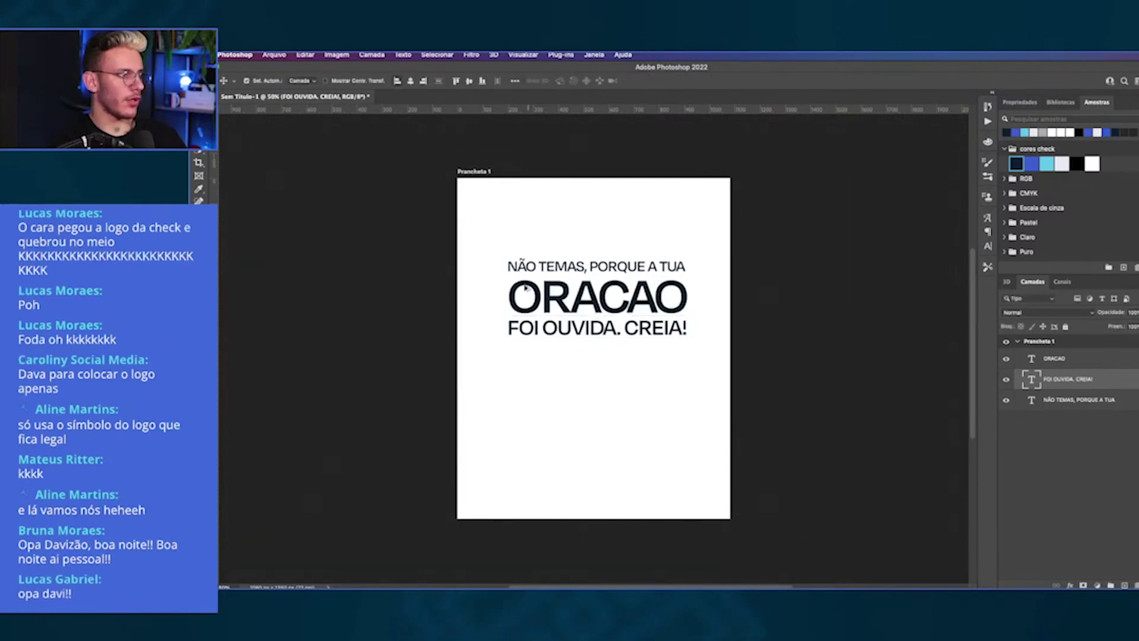
scroll(525, 288, up, 5)
Step: Free Transform ORACAO so it matches the width of the other lines
click(506, 303)
key(ctrl+t)
drag(484, 251, 481, 249)
key(Return)
Step: Nudge the FOI OUVIDA. CREIA! line up slightly
scroll(759, 256, right, 5)
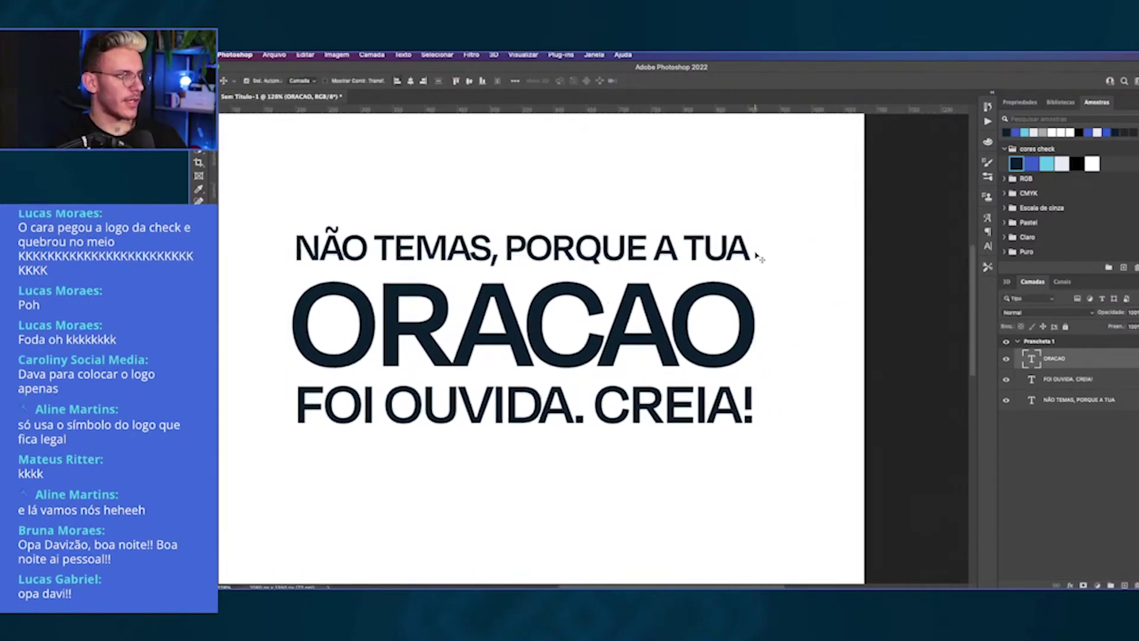
click(706, 409)
scroll(652, 333, down, 3)
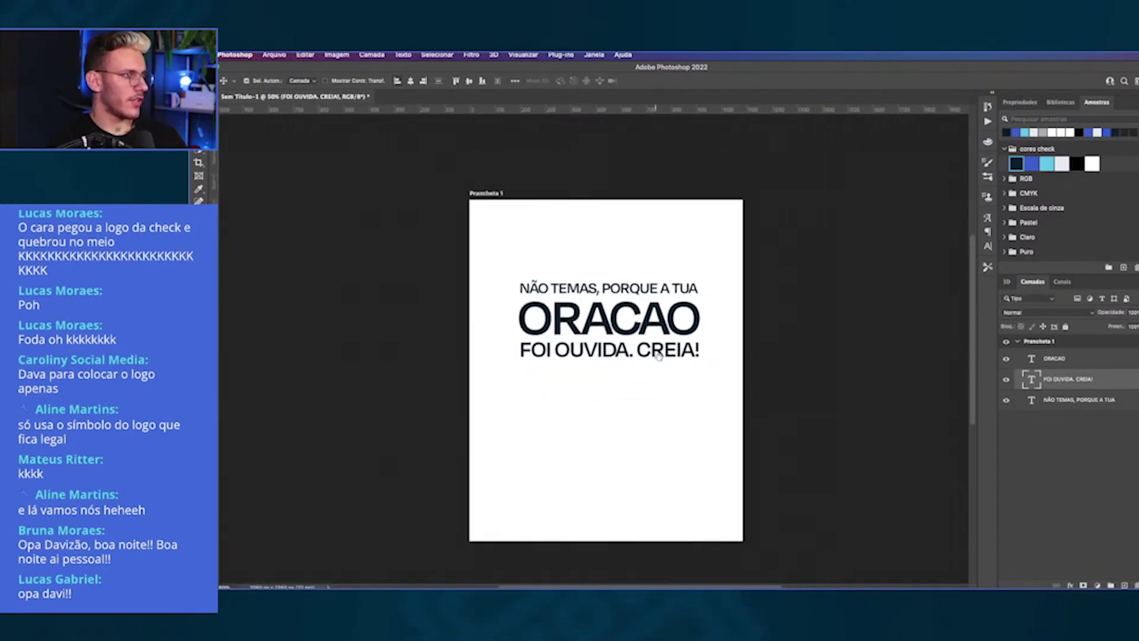
click(649, 328)
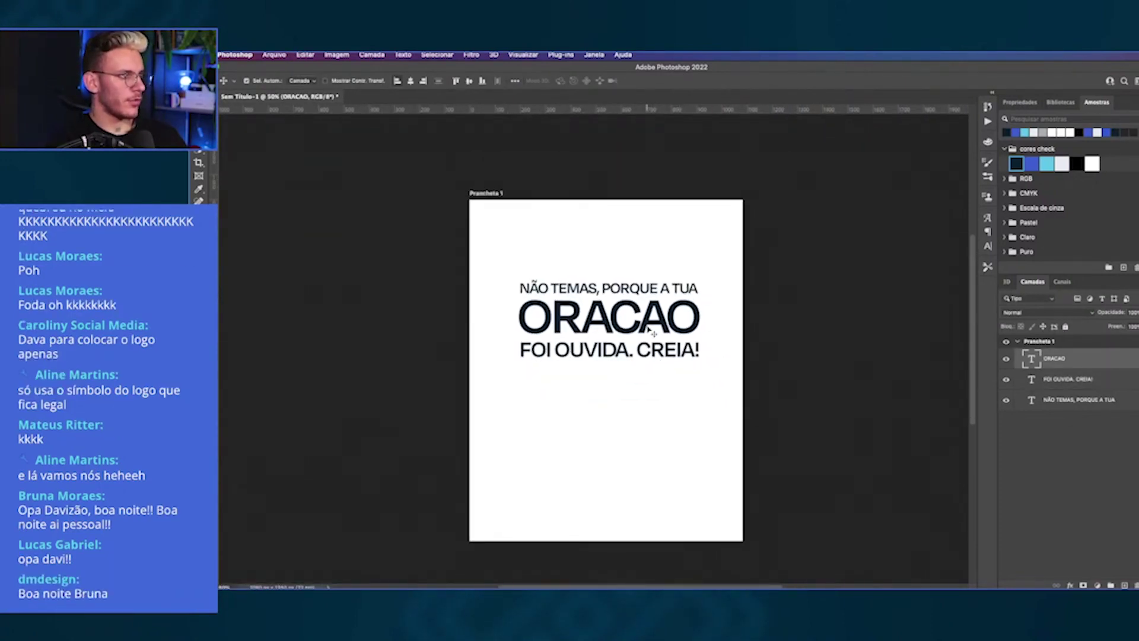
drag(665, 356, 664, 353)
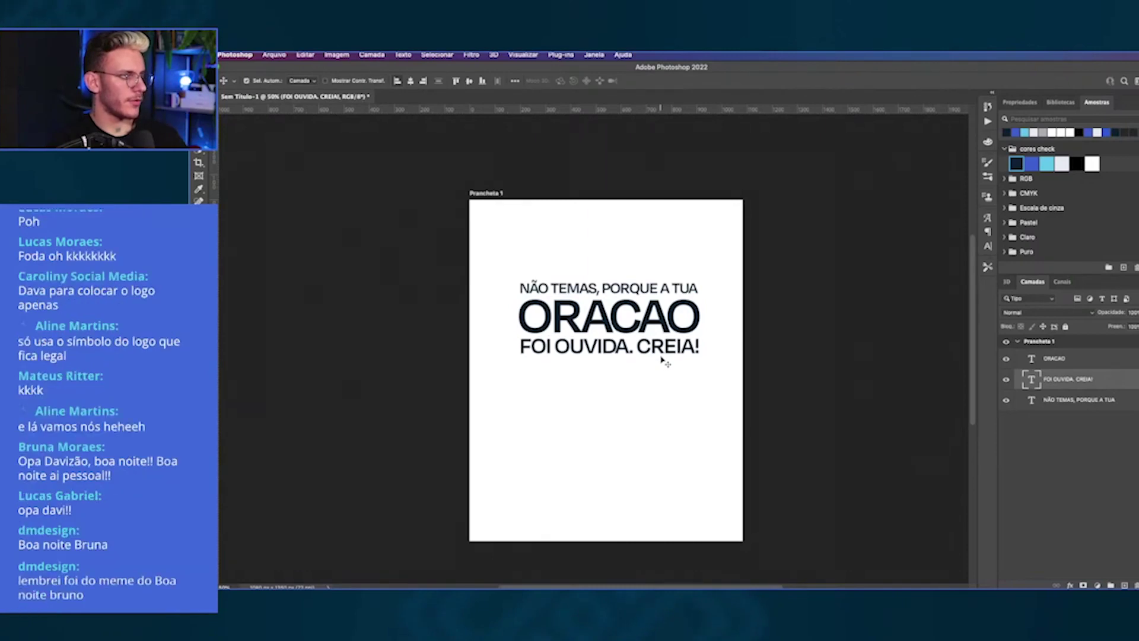
Step: Group the three text lines, centre them on the artboard, and scale them to about 129%
click(1068, 399)
shift+click(1055, 359)
key(ctrl+g)
click(409, 80)
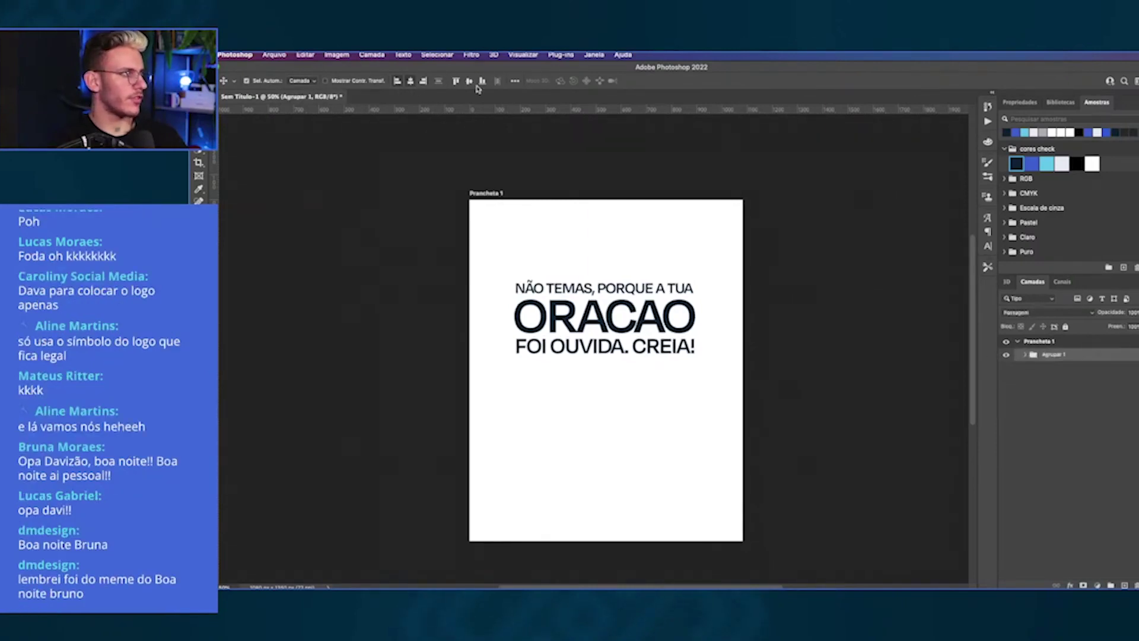
click(468, 81)
key(ctrl+t)
drag(697, 333, 725, 293)
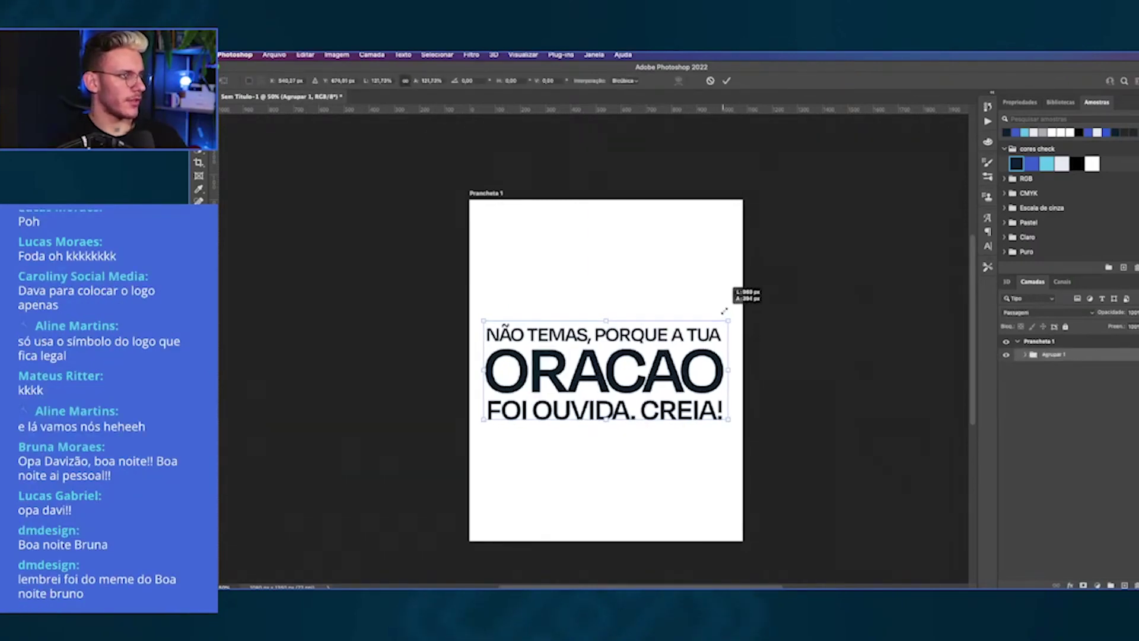
key(Return)
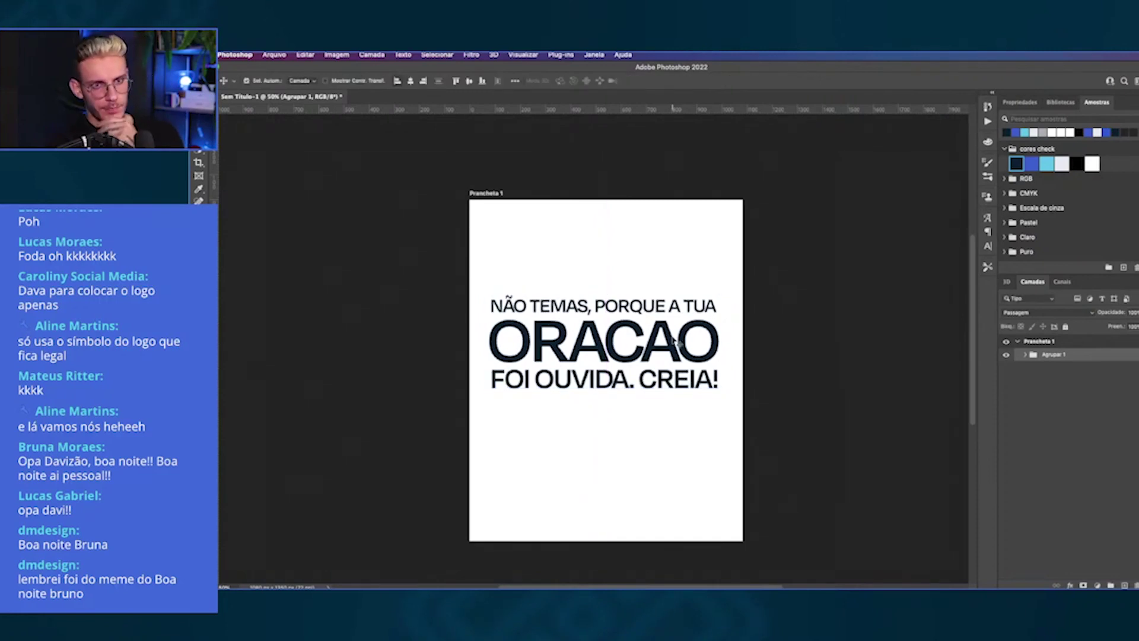
Step: Retype the large word as ORAÇÃO with accented Ç and Ã
double_click(676, 341)
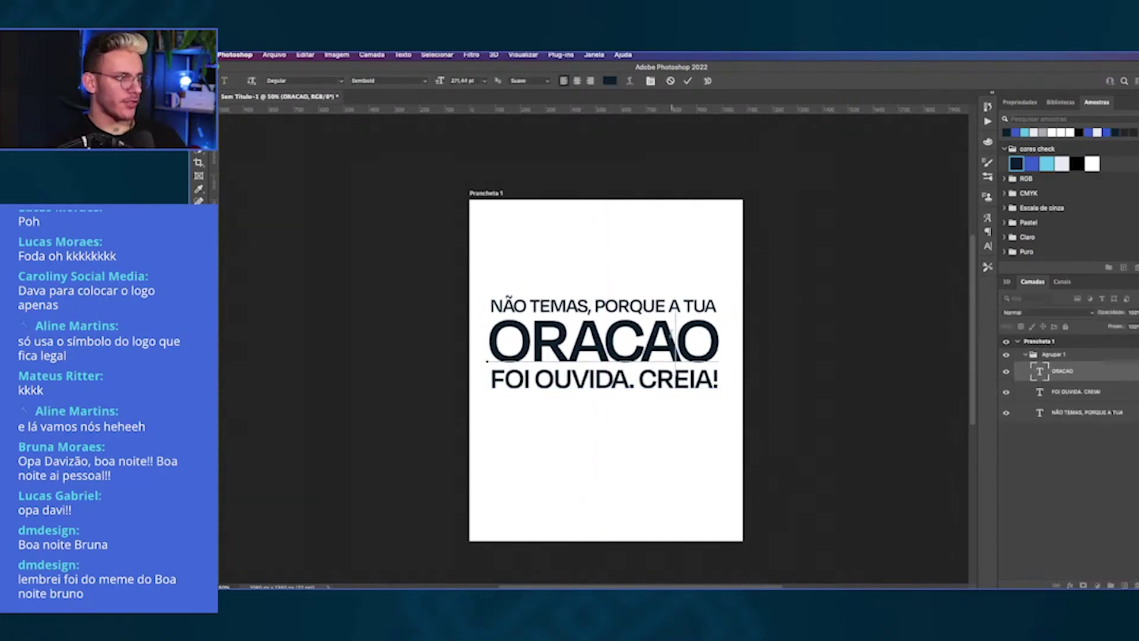
drag(644, 341, 719, 341)
text(ão)
drag(644, 341, 718, 341)
text(ÃO)
key(ctrl+Return)
click(651, 332)
key(BackSpace)
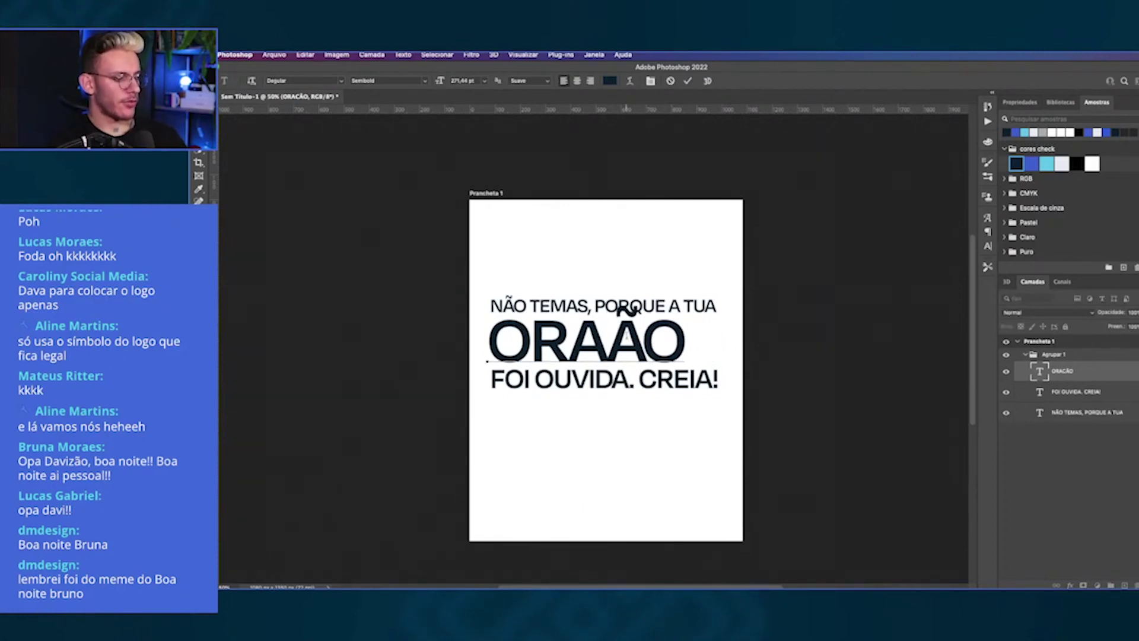
text(Ç)
key(ctrl+Return)
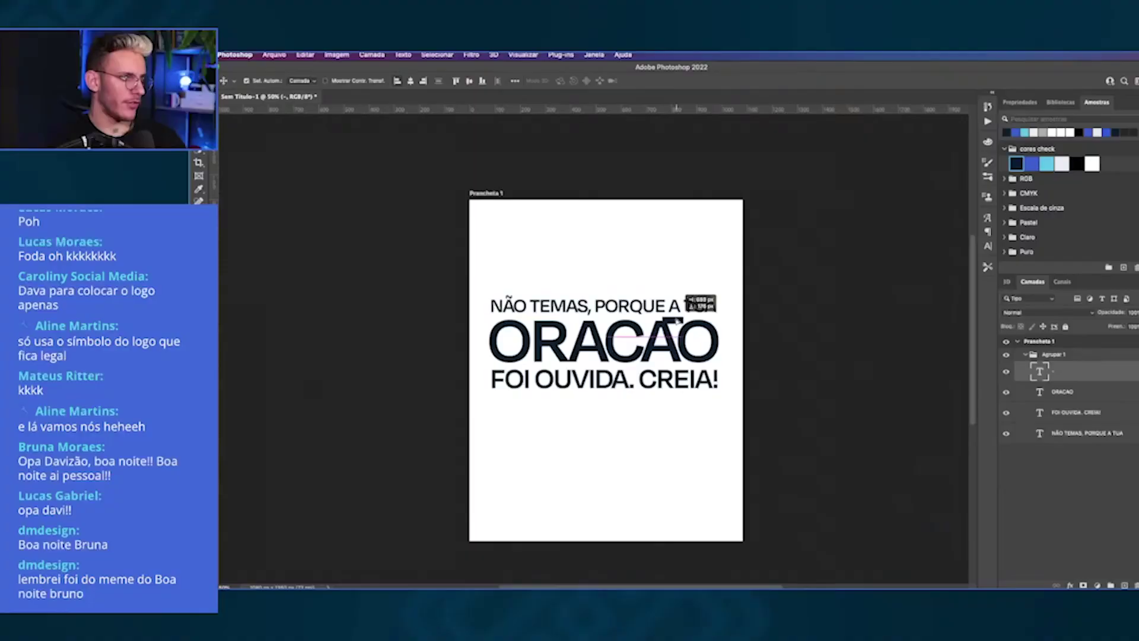
Step: Stretch the bar-shaped tilde taller above the A
mouse_move(677, 321)
mouse_down()
mouse_move(659, 323)
mouse_move(655, 291)
mouse_up()
key(ctrl+t)
key(Return)
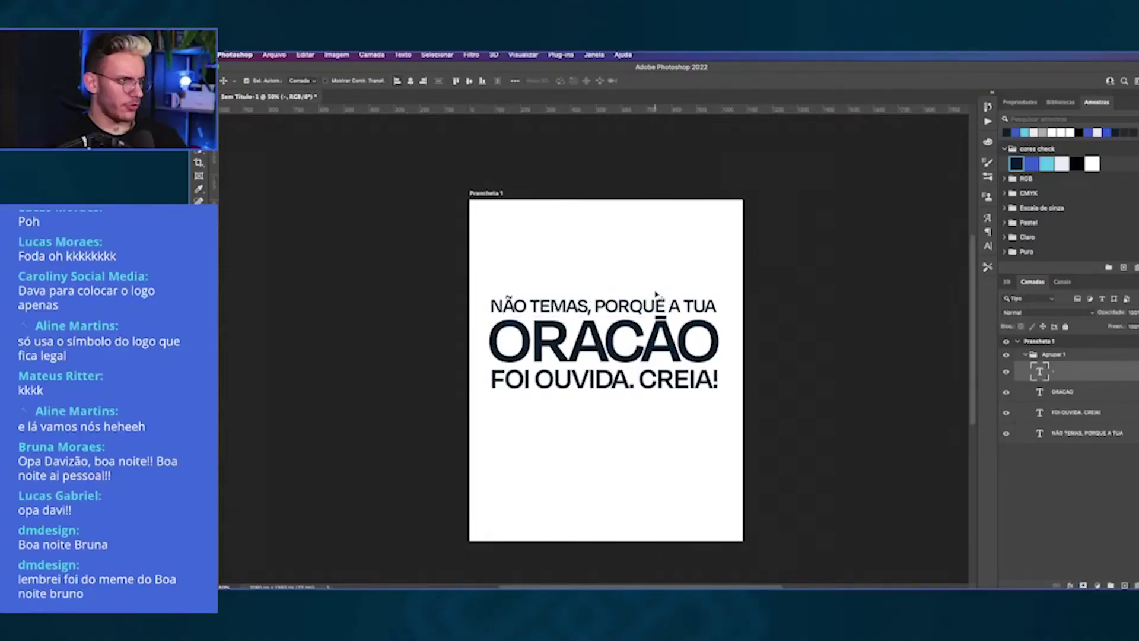
Step: Shrink and nudge the bar tilde so it fits over the A
scroll(646, 308, up, 5)
key(ctrl+t)
drag(563, 181, 581, 191)
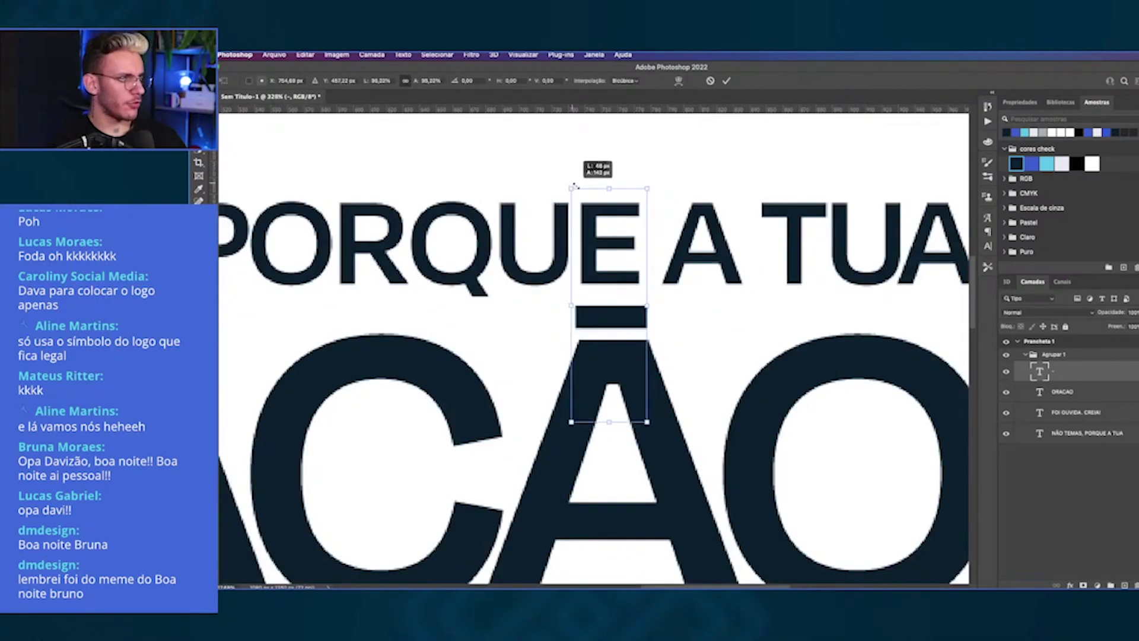
key(Return)
key(Down)
key(Down)
key(Down)
key(Up)
key(ctrl+t)
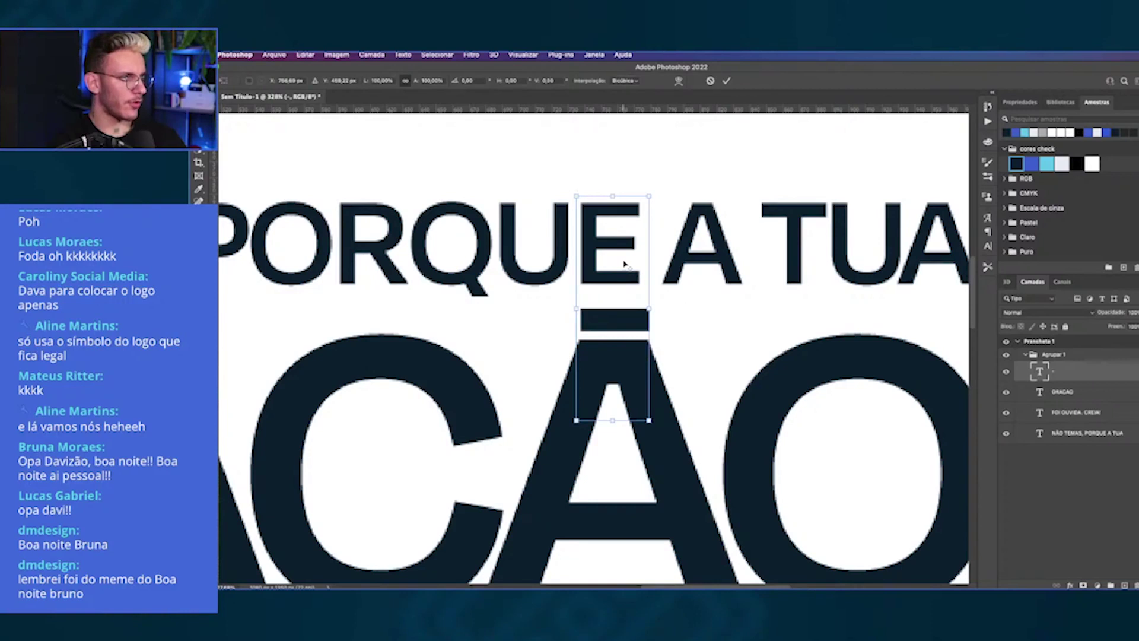
scroll(624, 257, up, 3)
drag(543, 156, 519, 157)
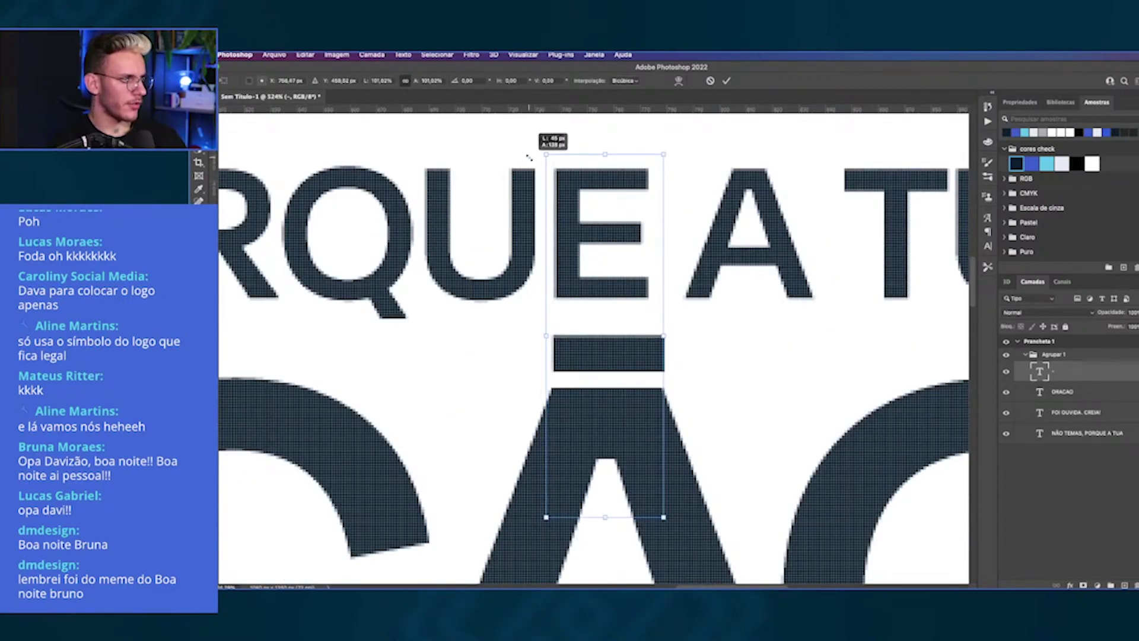
key(Return)
Step: Alt-drag a copy of the bar under the C as a cedilla
scroll(519, 157, down, 5)
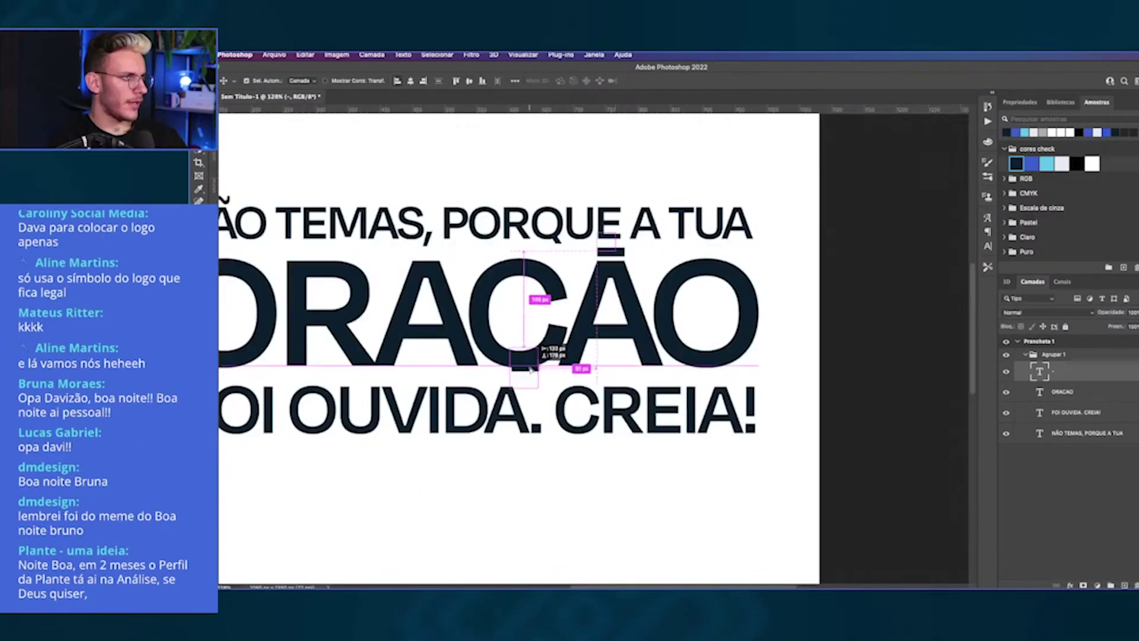
drag(617, 252, 580, 357)
key(Up)
key(Up)
key(Up)
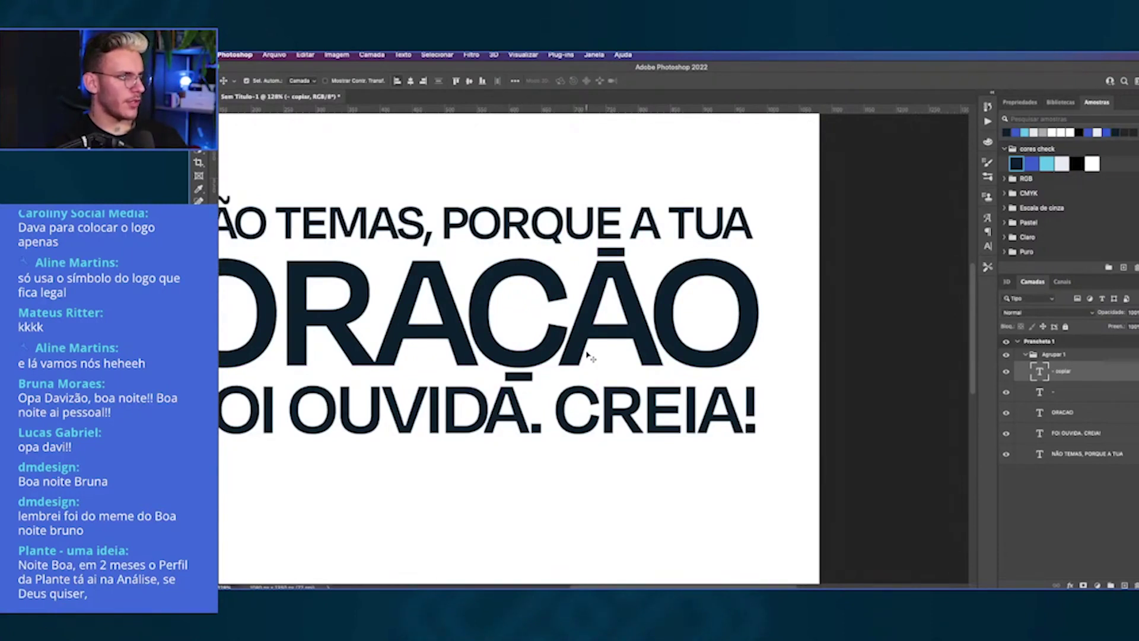
Step: Fit the artboard in view, select all three text lines, and capture part of the Instagram reference
key(ctrl+0)
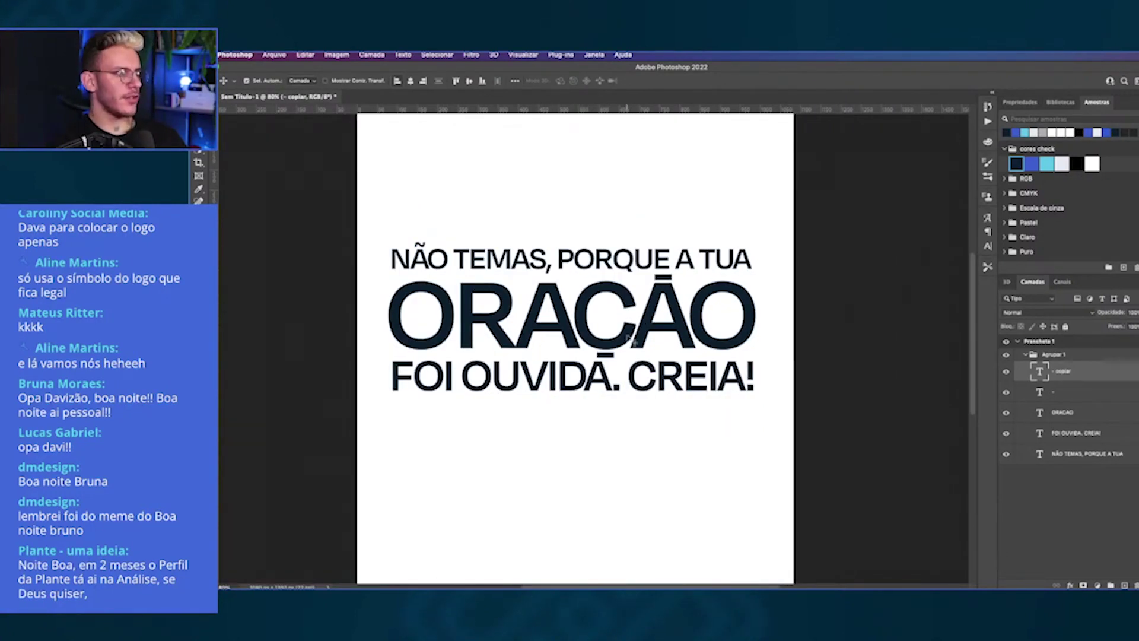
click(616, 379)
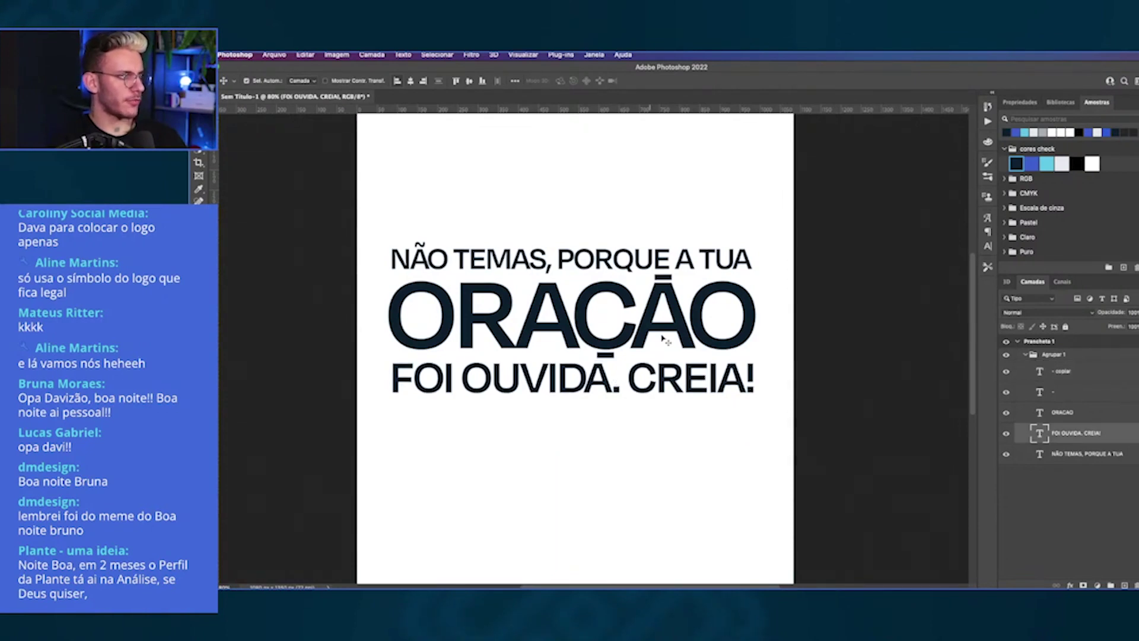
click(646, 256)
scroll(627, 259, down, 2)
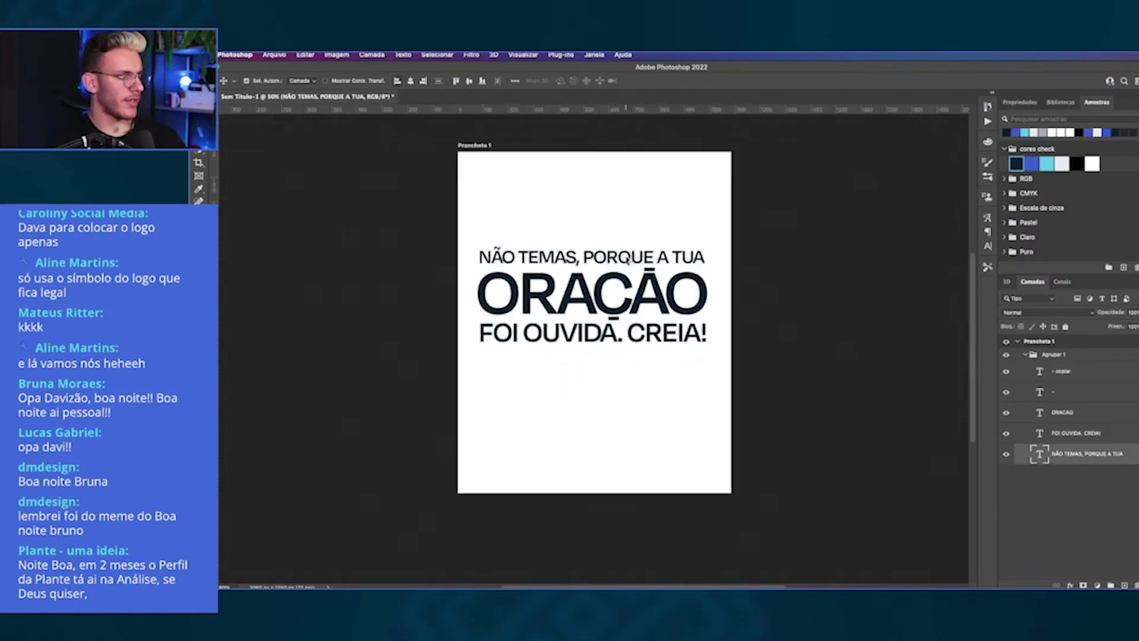
scroll(522, 280, right, 2)
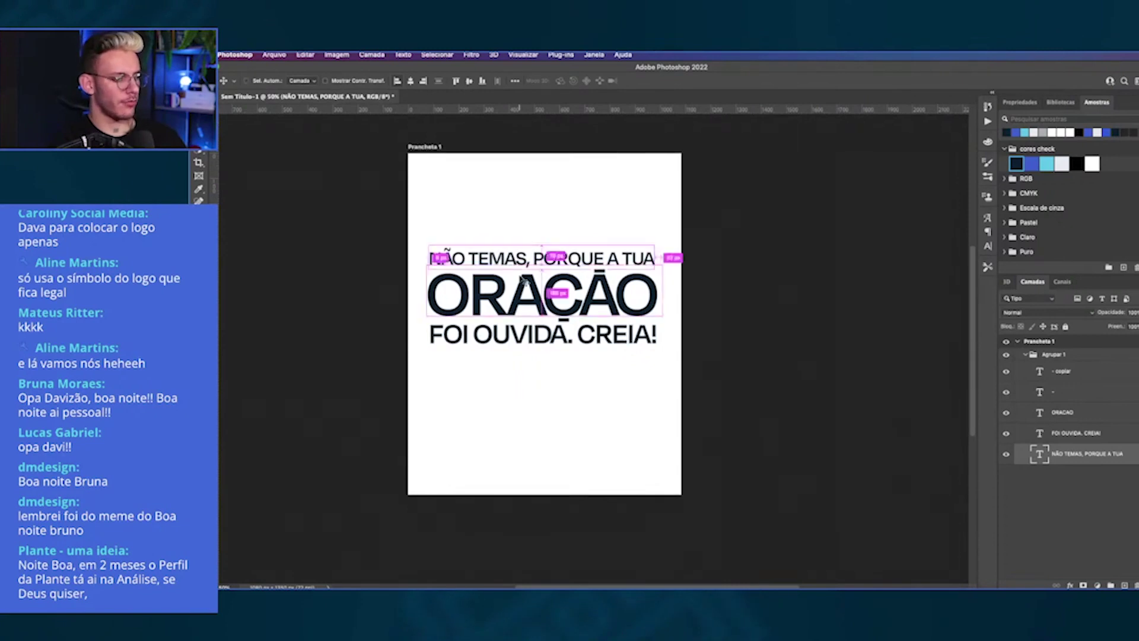
drag(423, 243, 668, 354)
key(super+Tab)
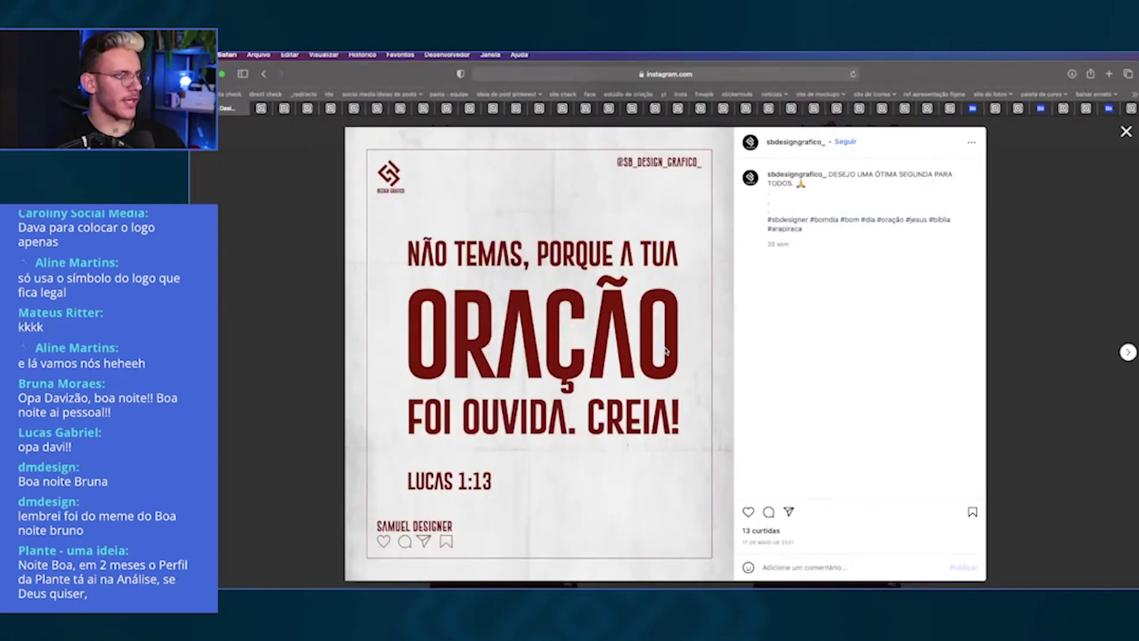
drag(415, 268, 456, 290)
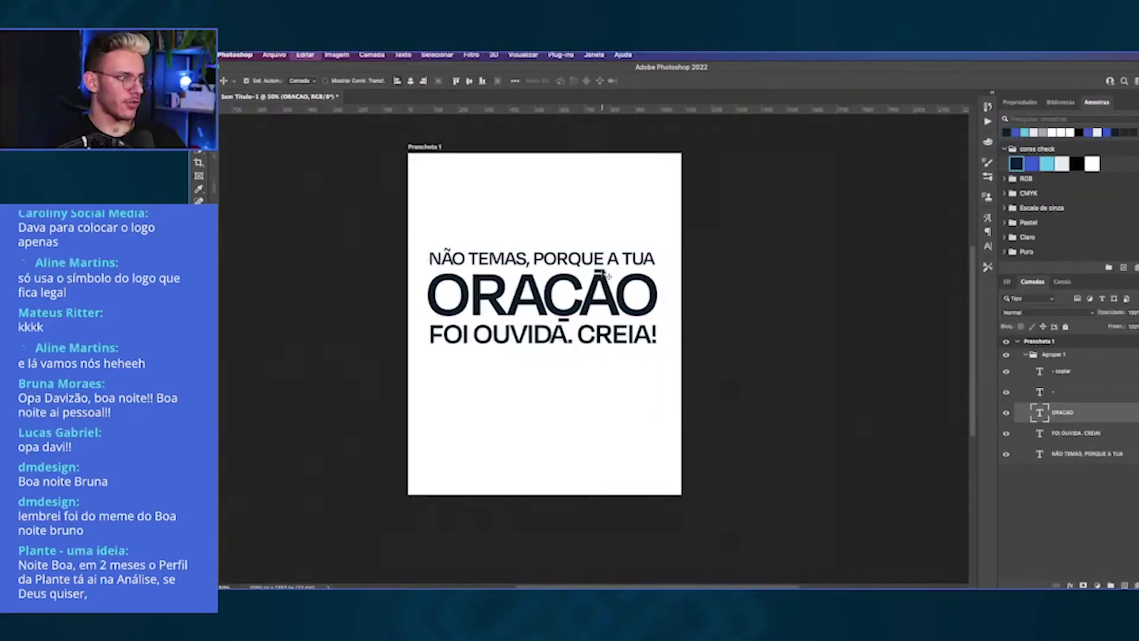
Step: Delete the tilde and cedilla layers, compare with the Instagram reference, and return to the poster
key(Delete)
key(Delete)
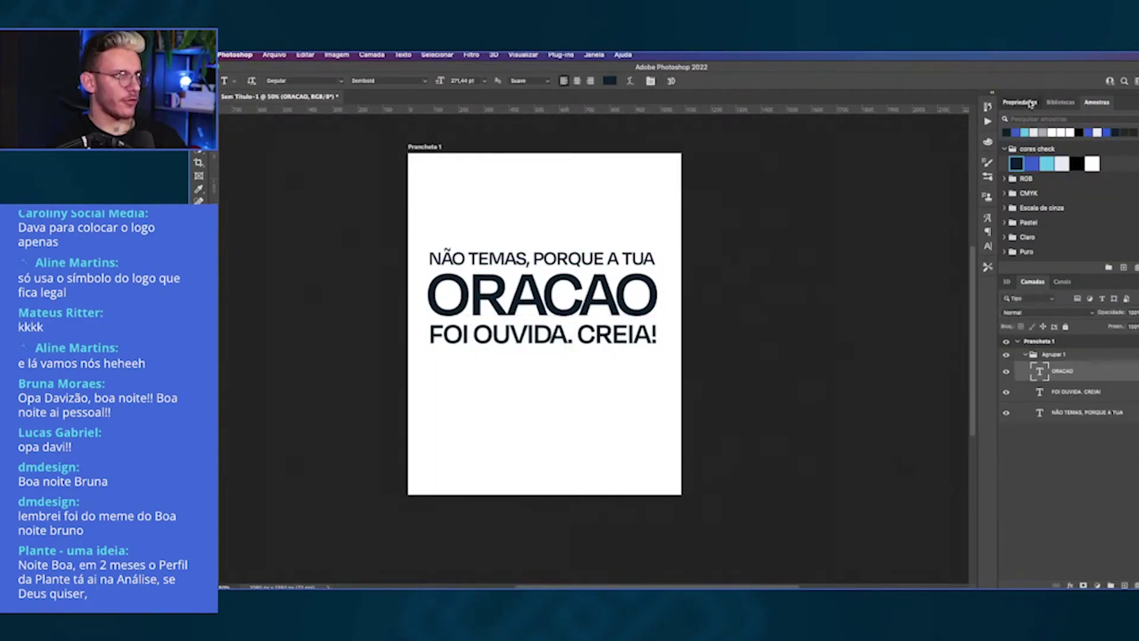
key(super+Tab)
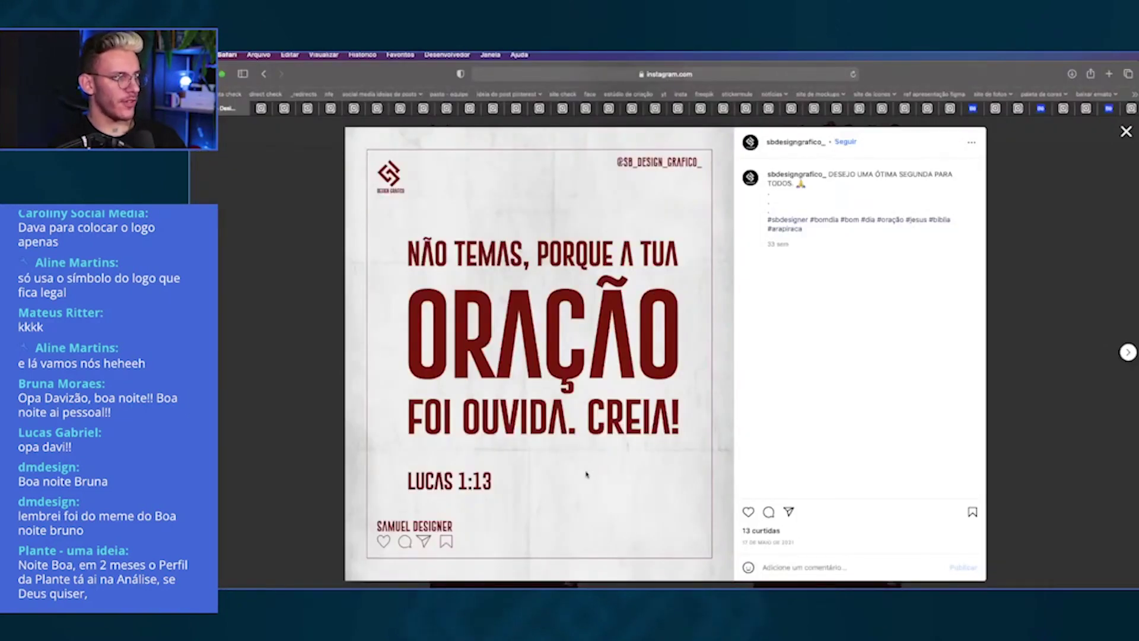
key(super+Tab)
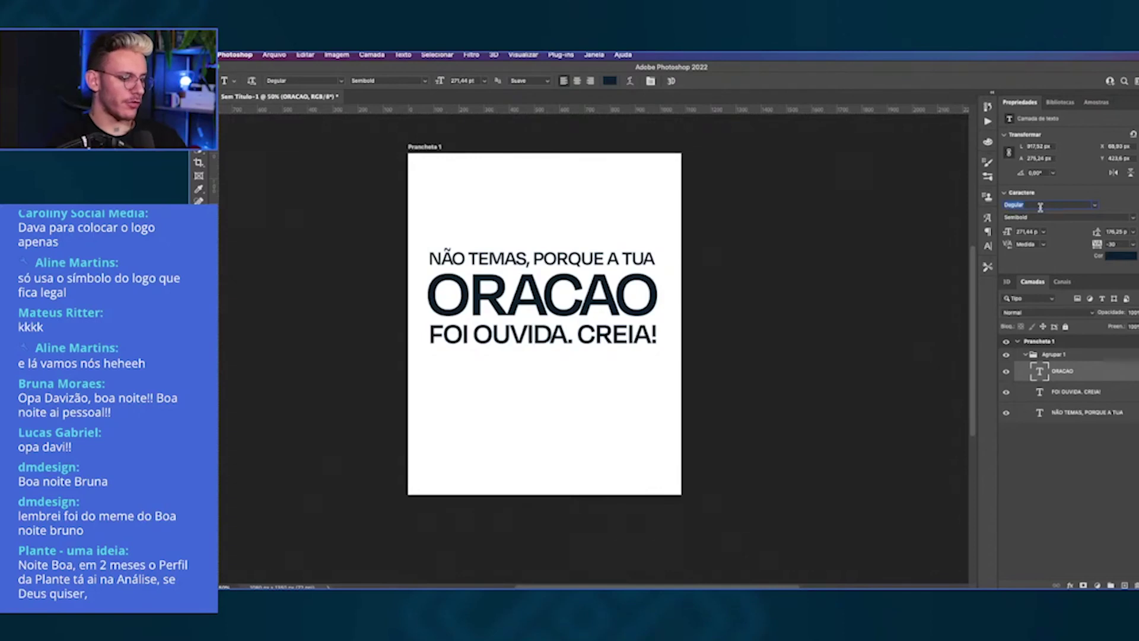
Step: Set the word in Balboa ExtraCondensed and retype it as ORACAO
text(BALBOA)
key(Down)
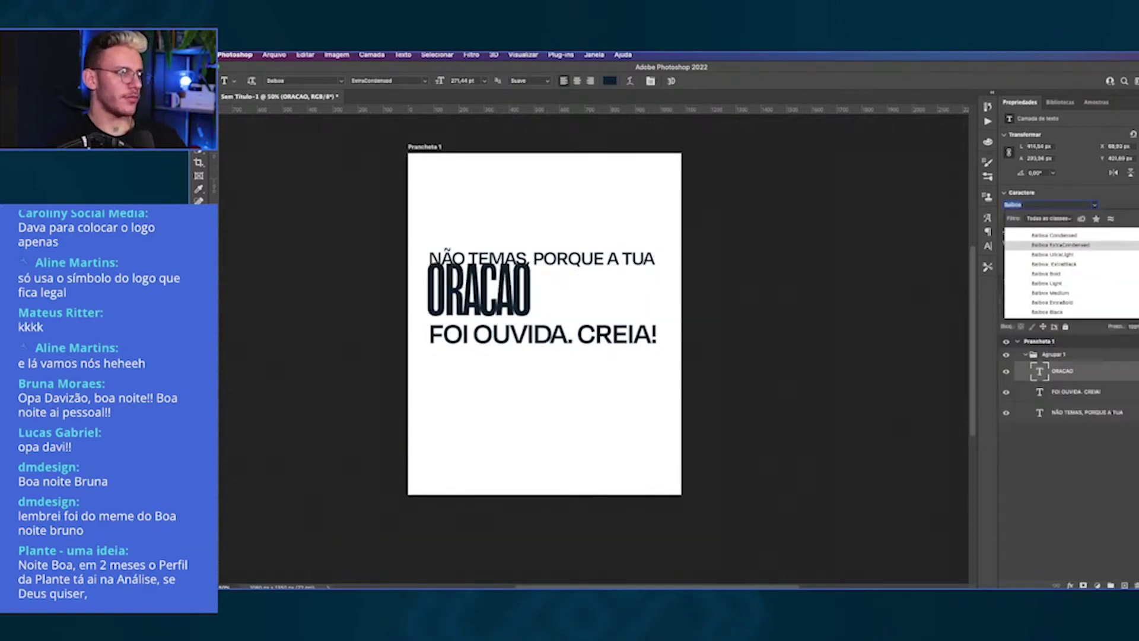
key(Return)
click(467, 305)
key(Delete)
key(Delete)
key(Delete)
text(AÇA)
key(BackSpace)
key(BackSpace)
text(CAO)
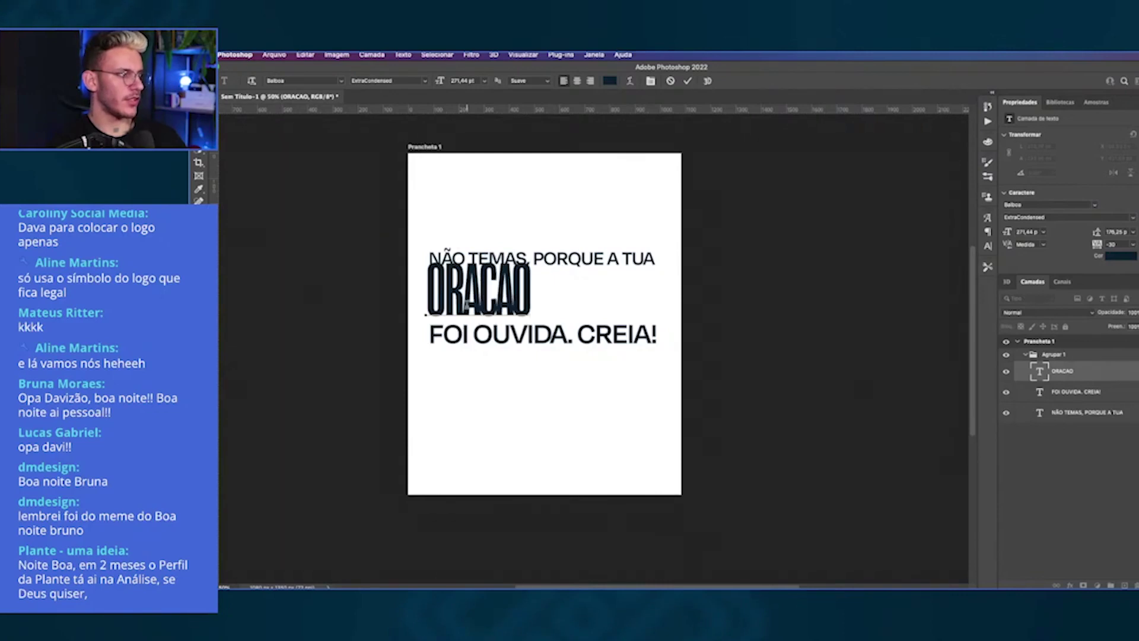
key(ctrl+Return)
Step: Enlarge ORACAO to about 188%, respace the lines to avoid overlap, and duplicate its layer
key(ctrl+t)
drag(543, 332, 655, 411)
key(Return)
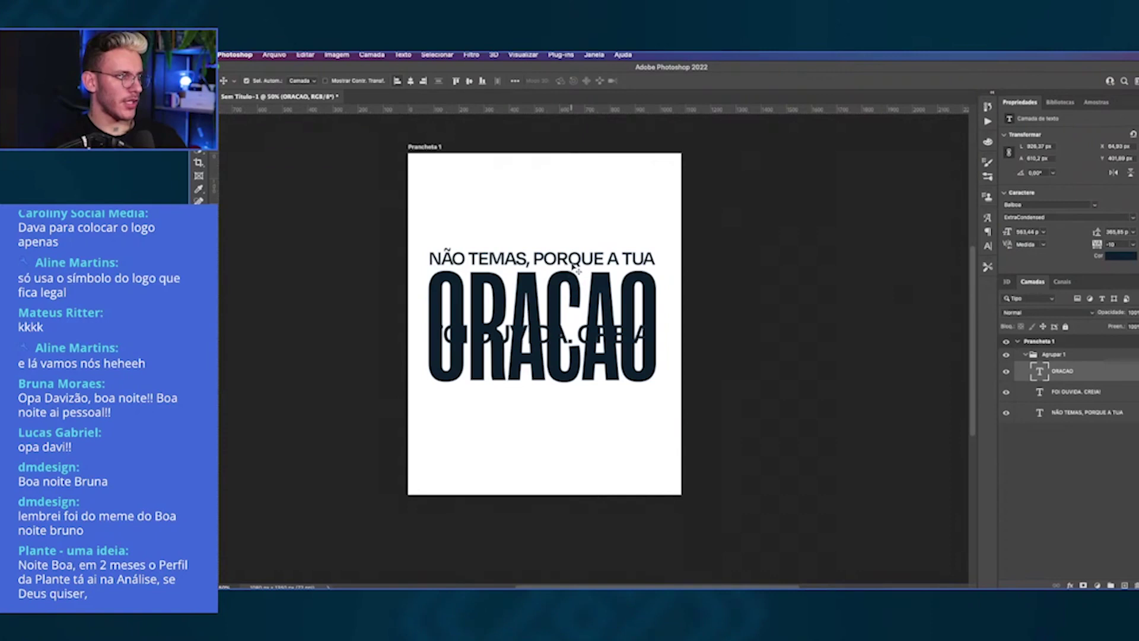
drag(574, 265, 573, 237)
click(410, 80)
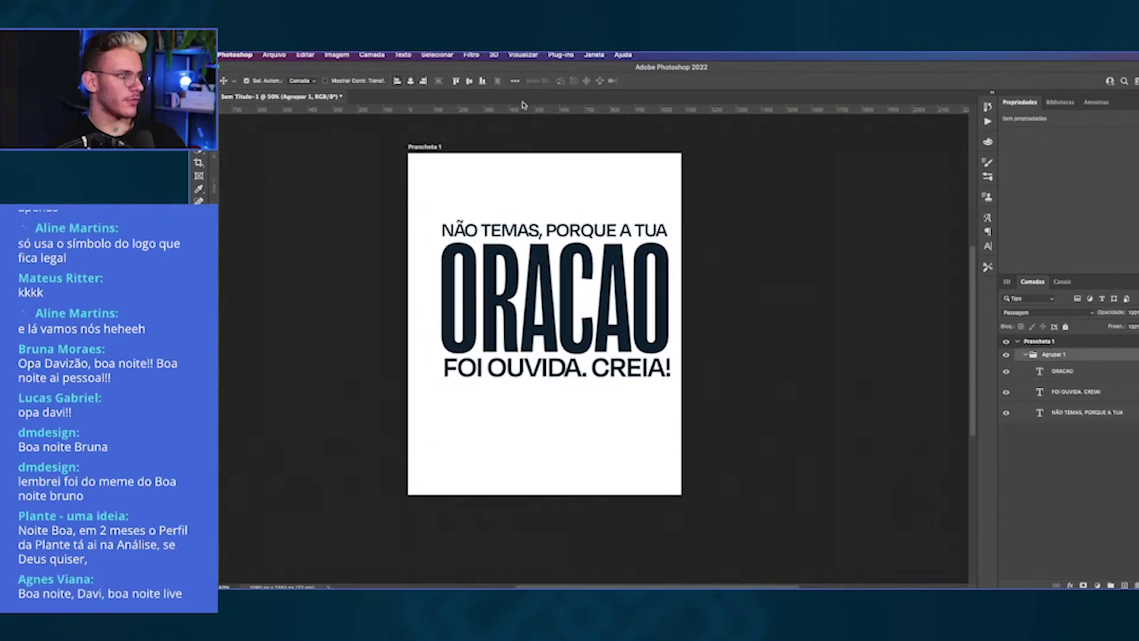
key(ctrl+j)
Step: Empty the duplicated text layer and shape its block into a tilde over the A
drag(617, 309, 614, 223)
key(ctrl+a)
key(BackSpace)
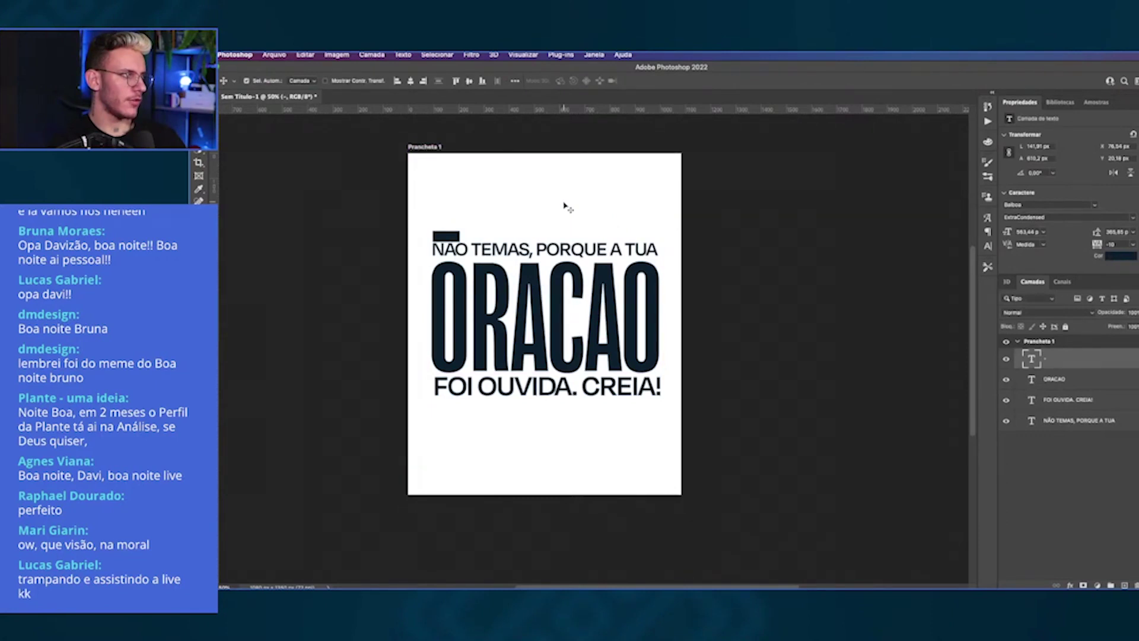
key(ctrl+t)
scroll(563, 205, up, 5)
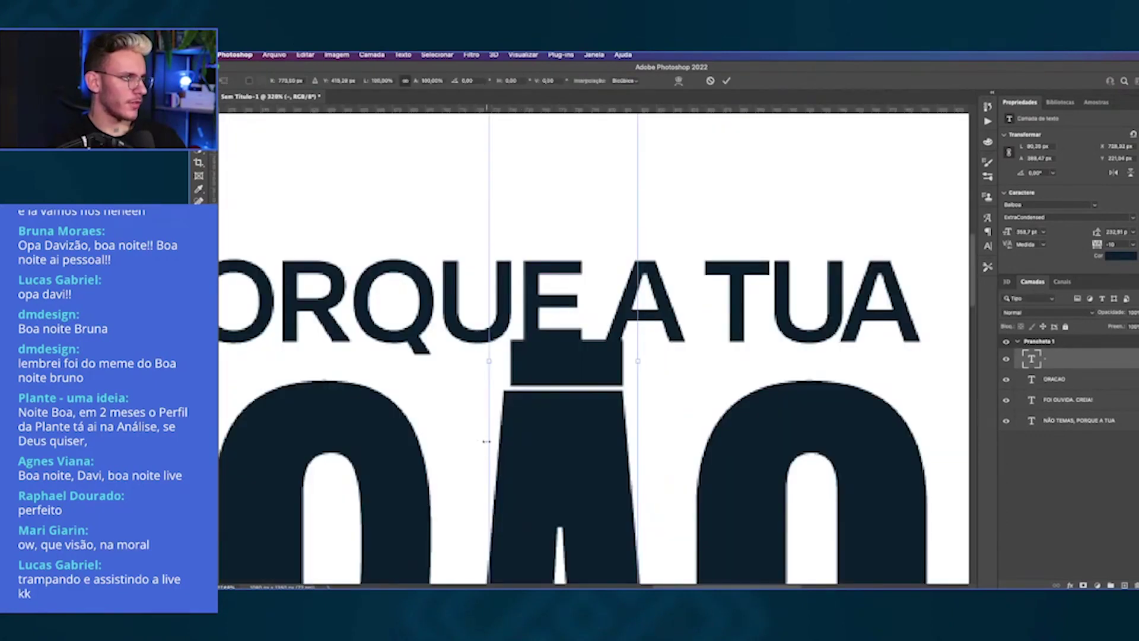
drag(486, 441, 483, 346)
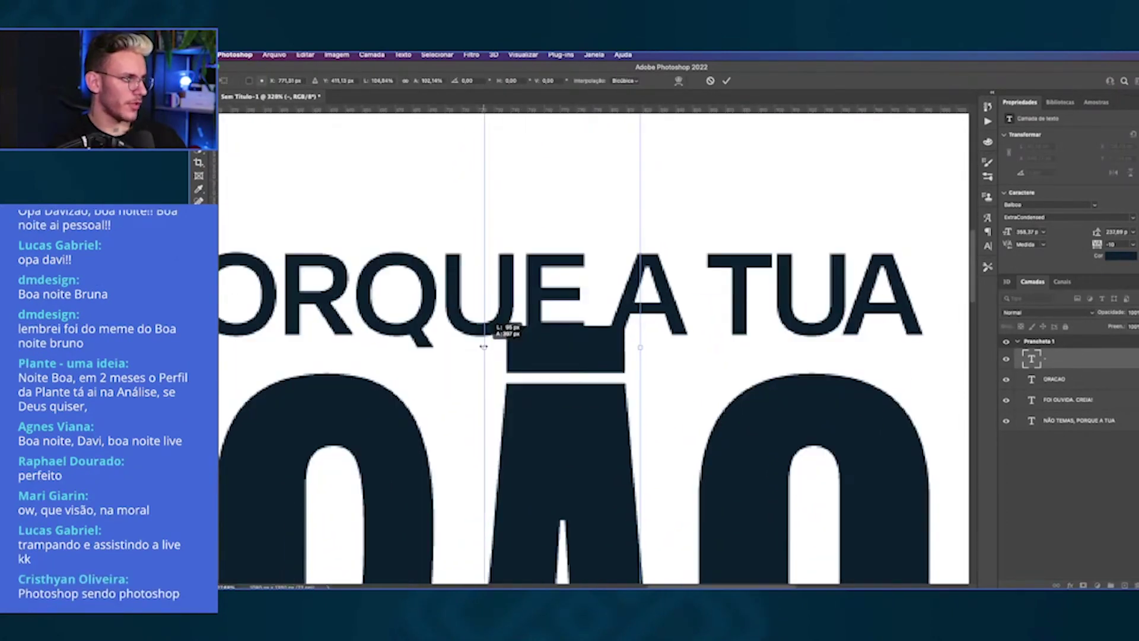
scroll(474, 355, up, 5)
drag(550, 147, 553, 190)
key(Return)
Step: Alt-drag a copy of the accent block under the C as the cedilla
scroll(554, 199, down, 3)
scroll(595, 192, down, 4)
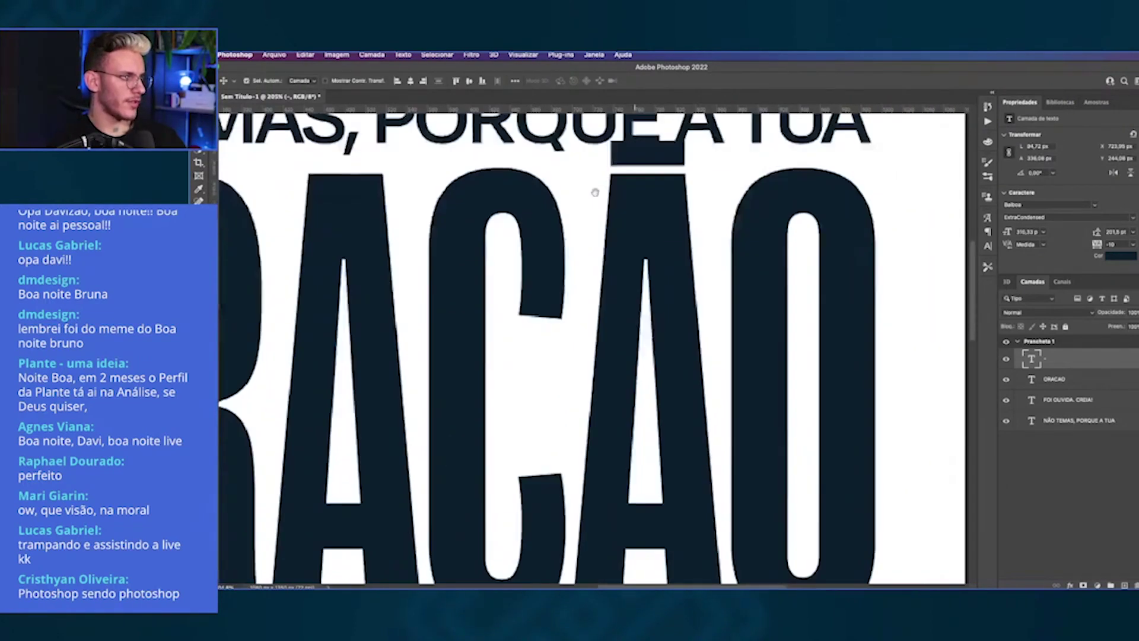
scroll(595, 193, down, 2)
scroll(604, 255, down, 2)
scroll(602, 255, down, 2)
drag(665, 228, 579, 532)
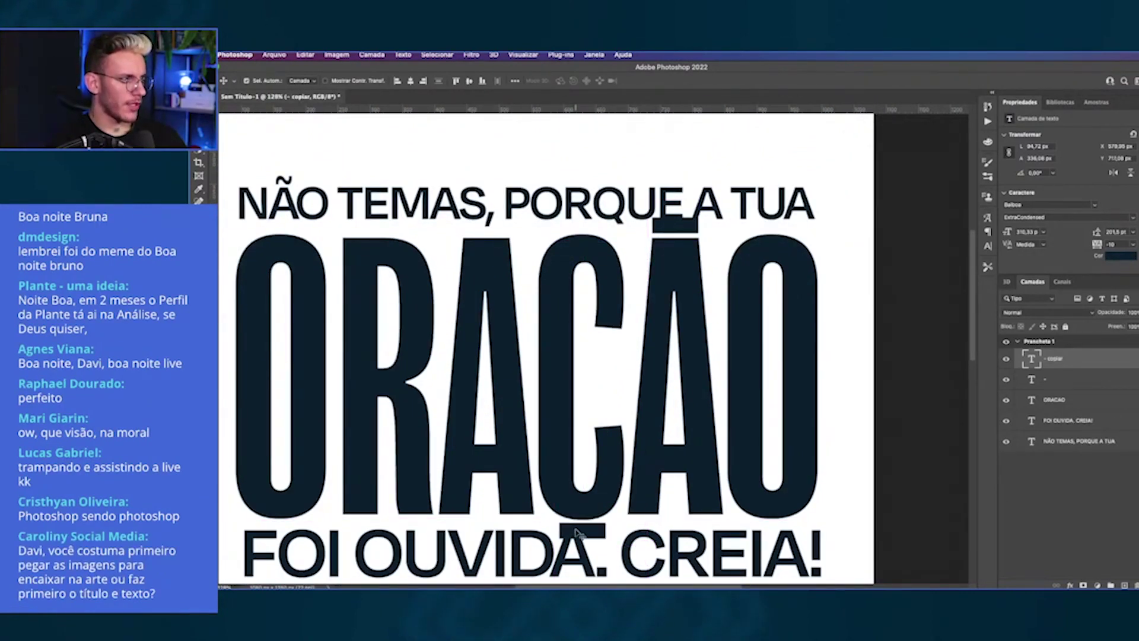
scroll(579, 509, down, 2)
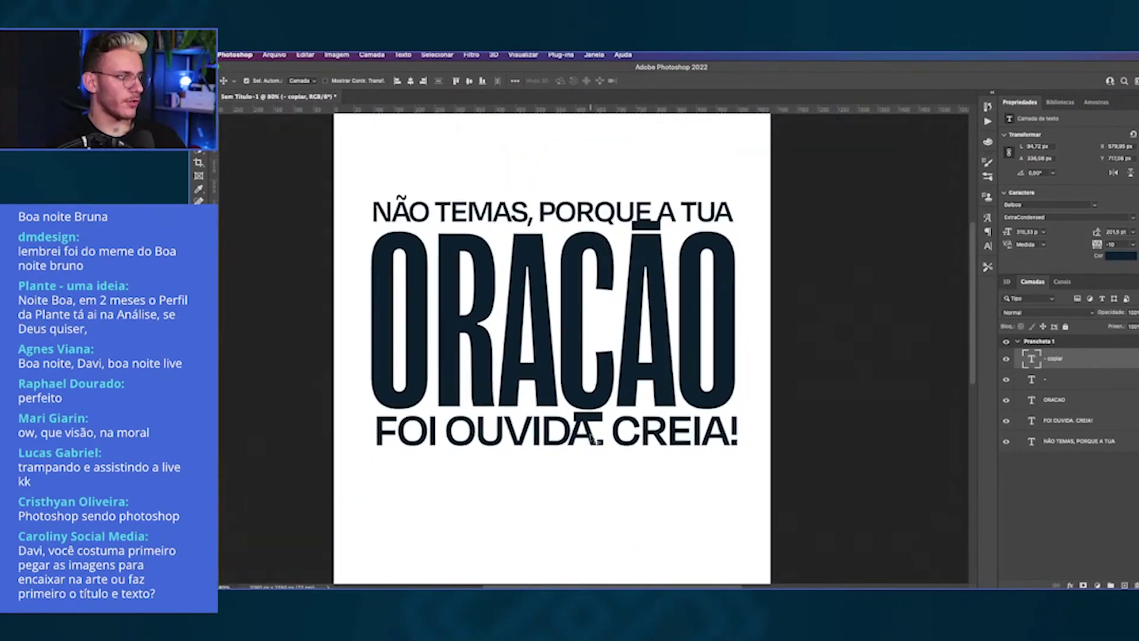
click(1075, 419)
Step: Move FOI OUVIDA. CREIA! to the top and give it a white 2 px stroke
drag(1075, 417, 1122, 366)
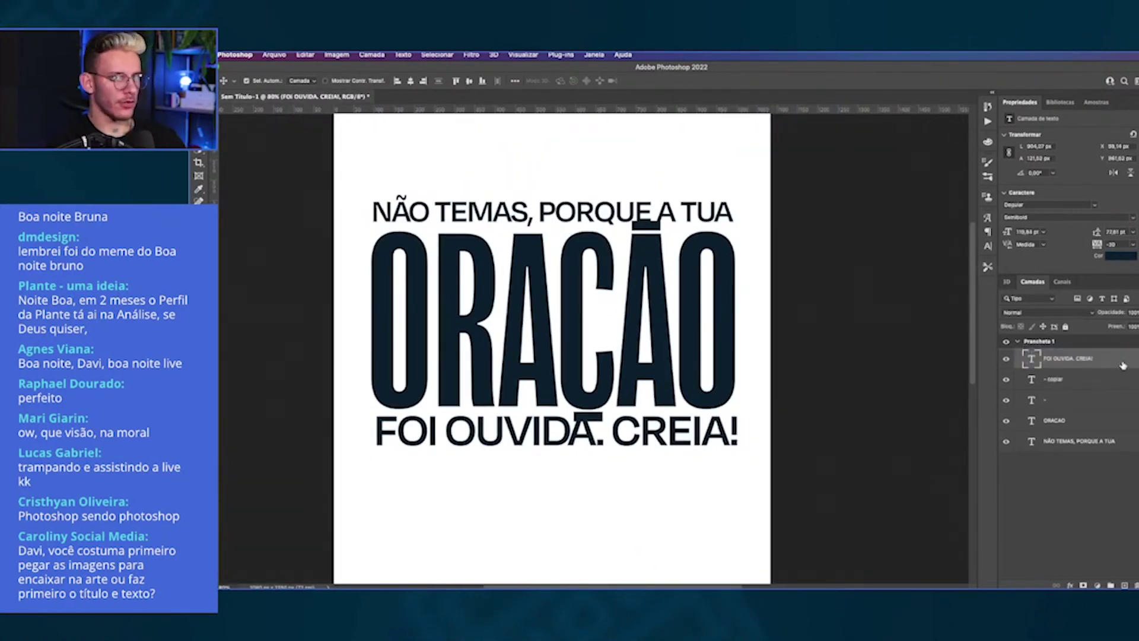
double_click(1122, 364)
click(819, 268)
click(940, 293)
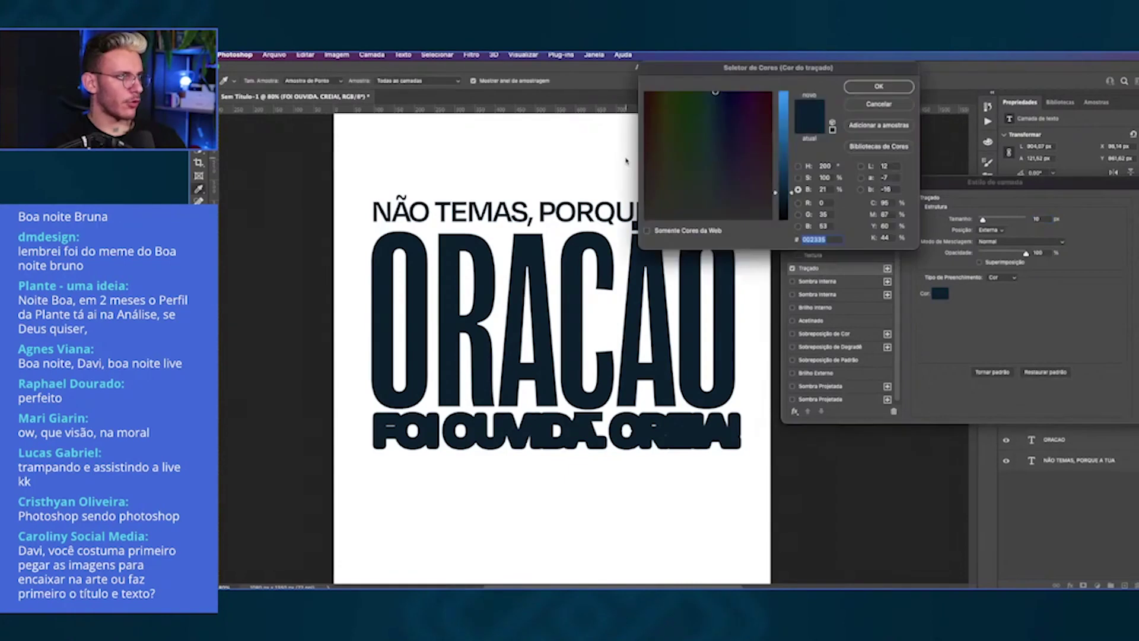
click(625, 161)
key(Return)
text(2)
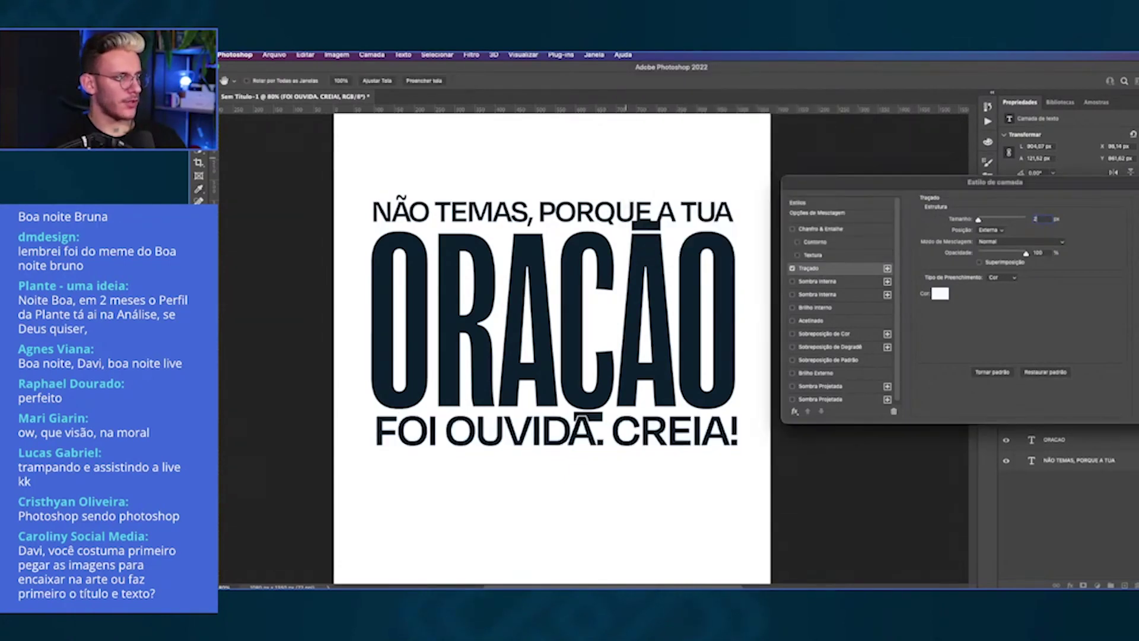
key(Return)
Step: Copy the white stroke effect onto the tilde block, undoing an attempt on NÃO TEMAS
click(617, 218)
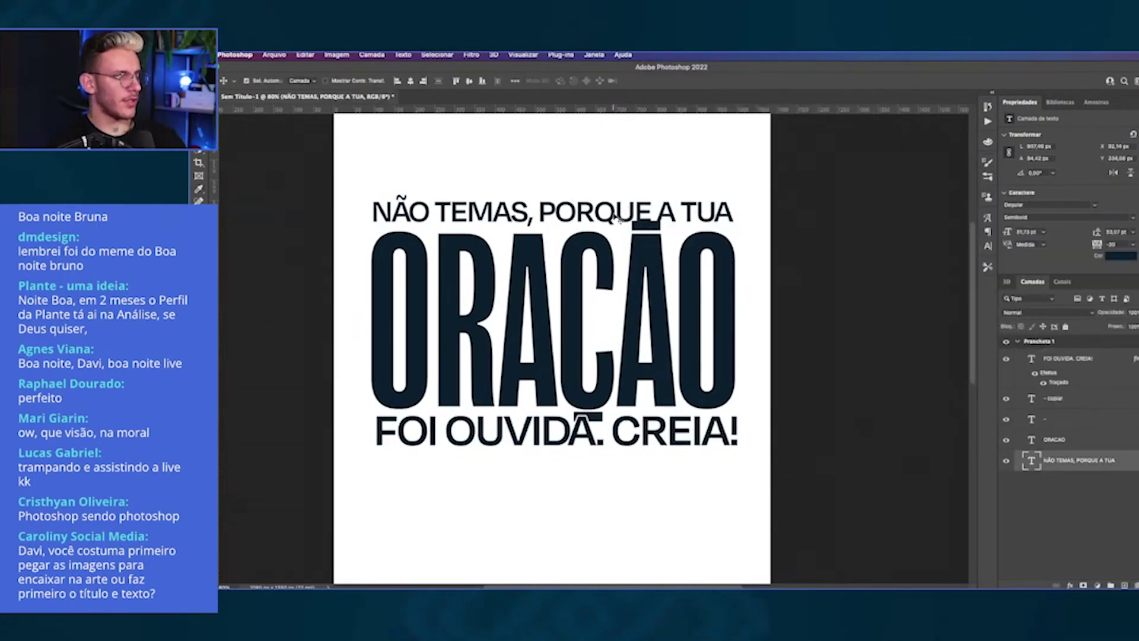
drag(1052, 463, 1055, 392)
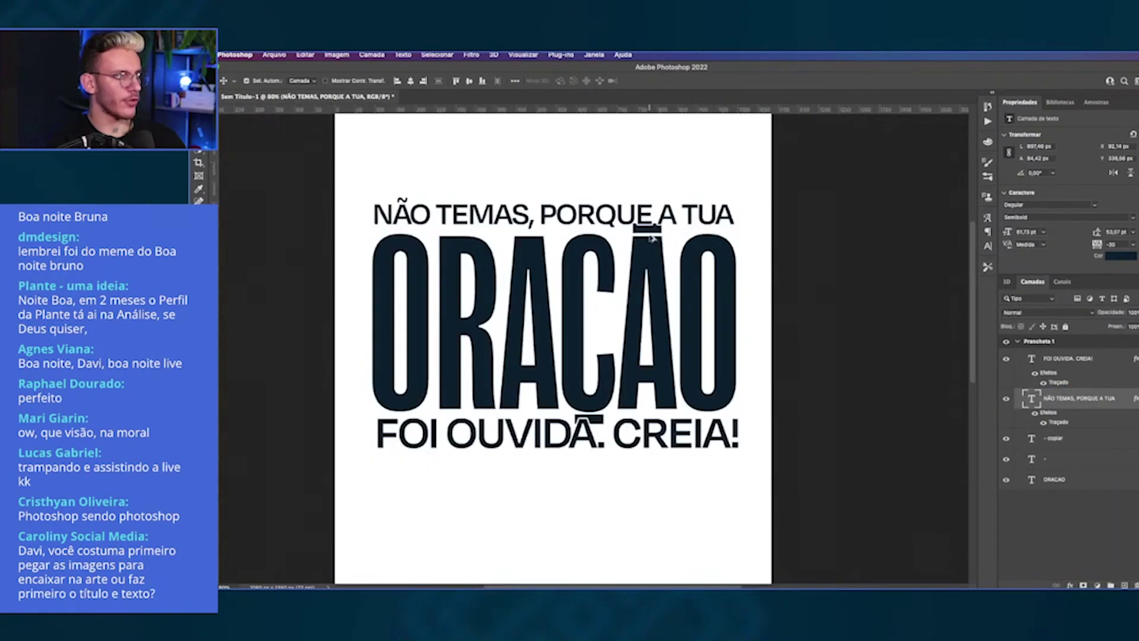
click(1134, 398)
key(ctrl+z)
click(1005, 418)
click(1006, 419)
drag(1058, 383, 1052, 424)
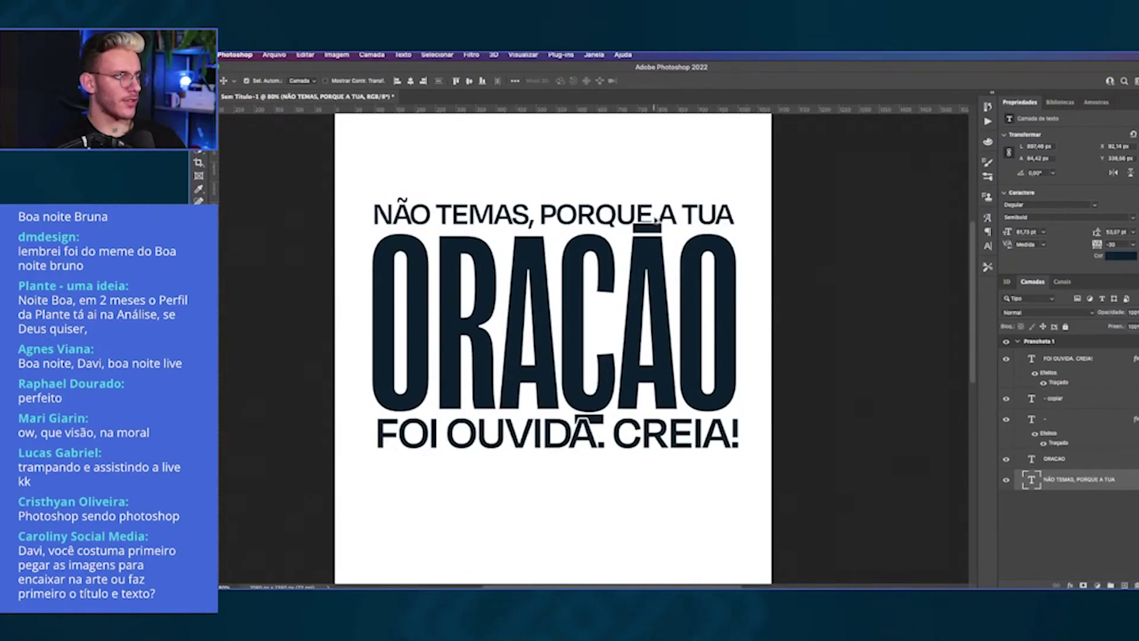
scroll(654, 219, up, 3)
scroll(627, 236, down, 3)
scroll(640, 267, down, 2)
Step: Shrink the copied line into a small caption and retype it as LUCAS 1:13
key(super+Tab)
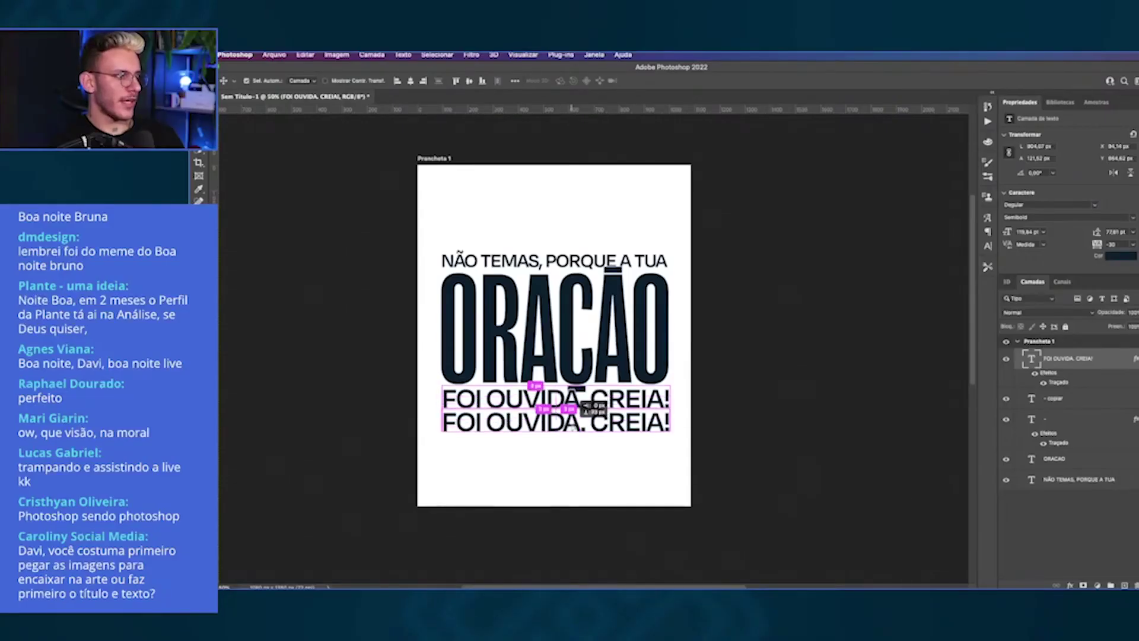
drag(630, 403, 603, 426)
key(Return)
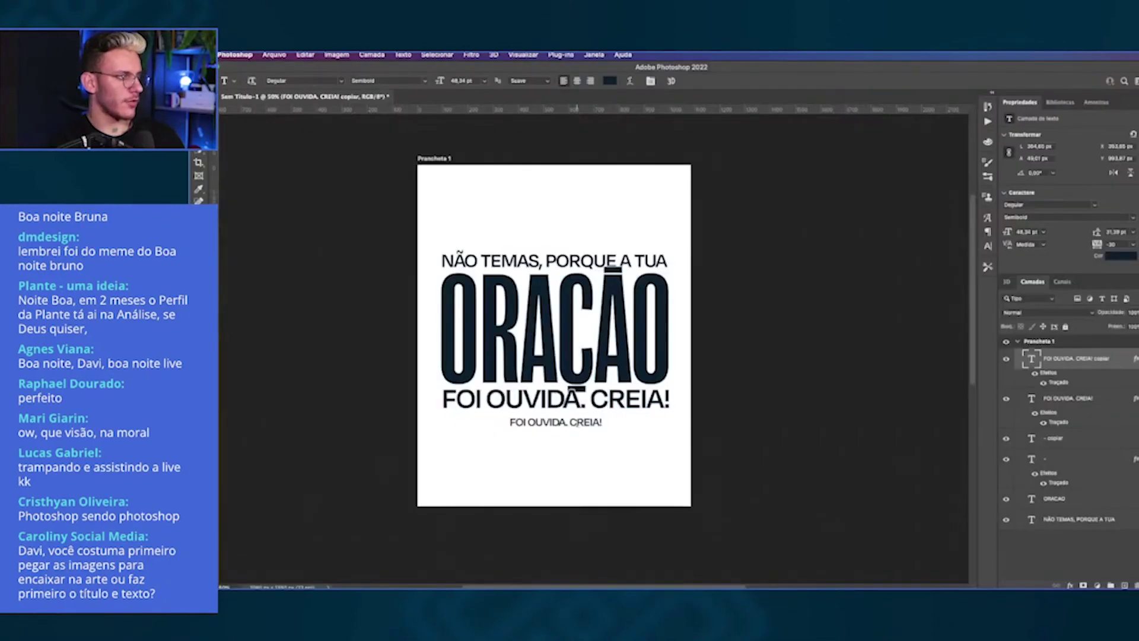
triple_click(576, 423)
text(LUCAS 1:13)
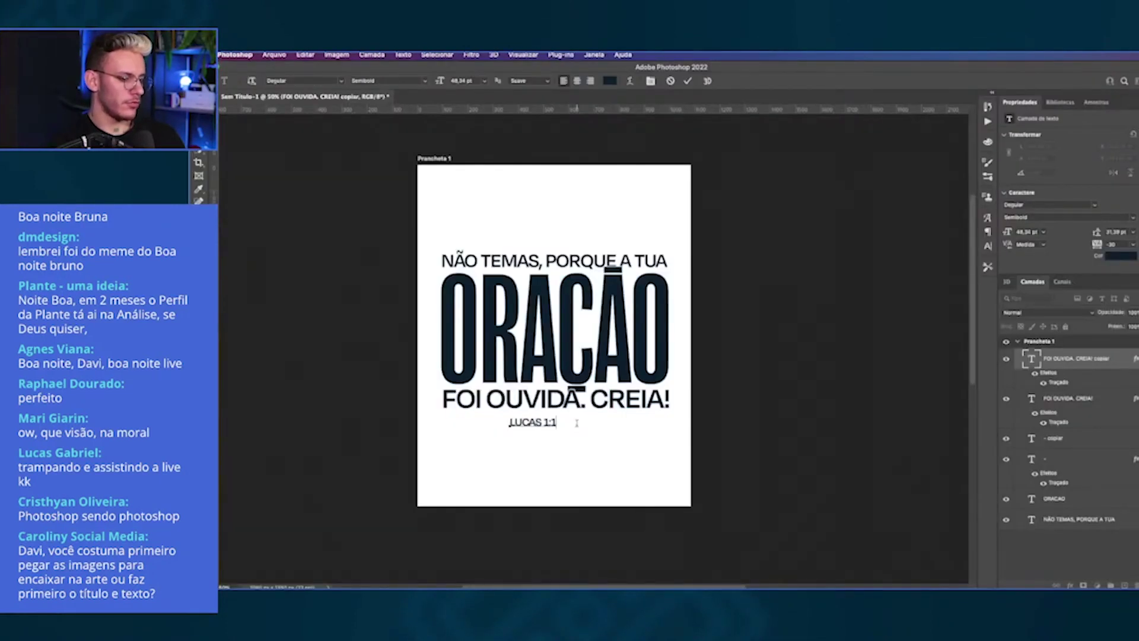
key(ctrl+Return)
key(v)
key(Return)
Step: Remove the stroke effect from LUCAS 1:13 and set it to Regular weight
right_click(1068, 365)
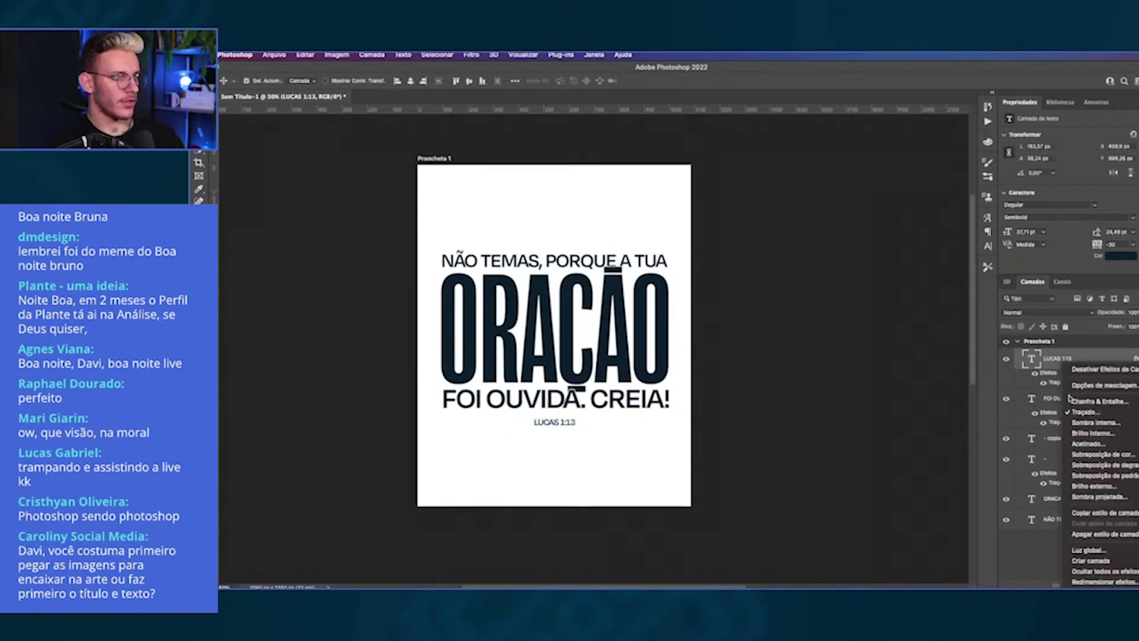
click(1101, 534)
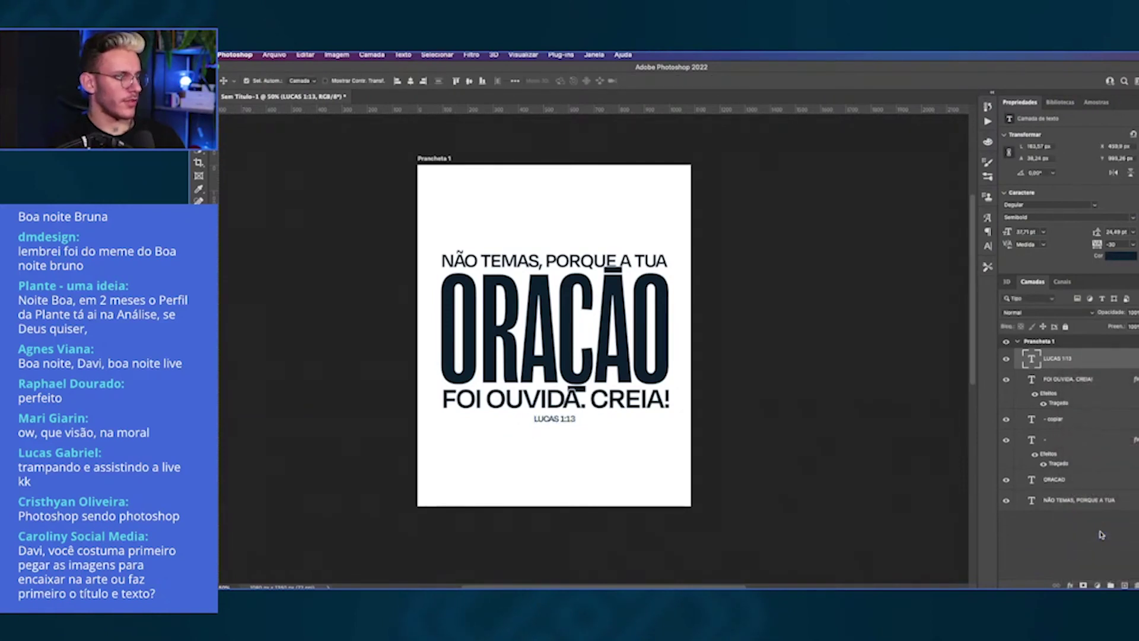
click(1135, 217)
click(1062, 250)
double_click(553, 419)
key(Escape)
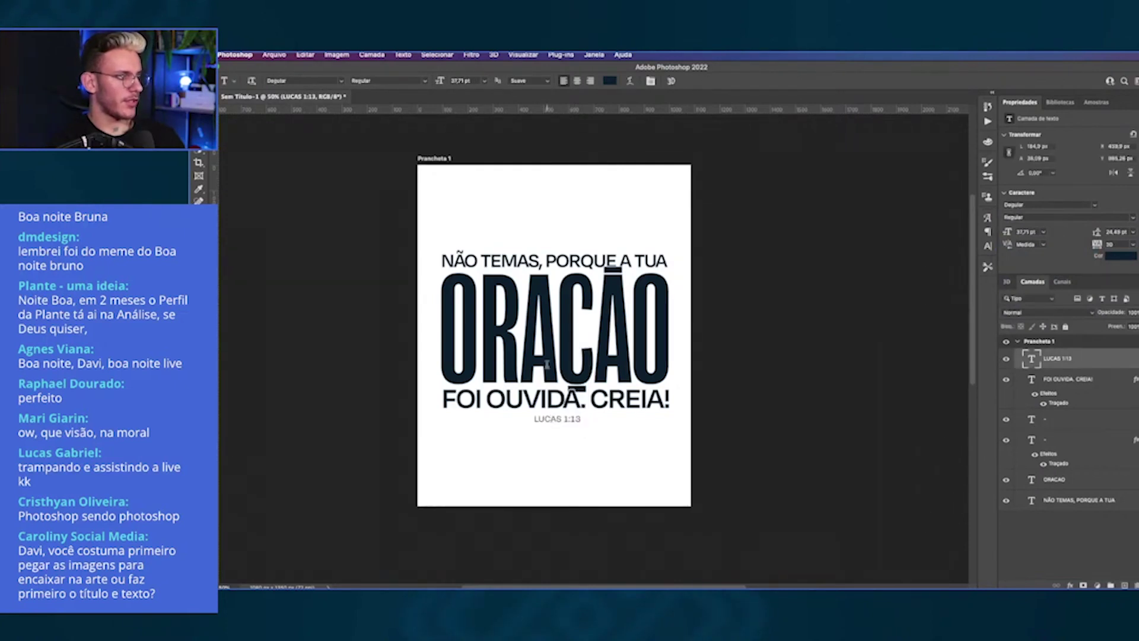